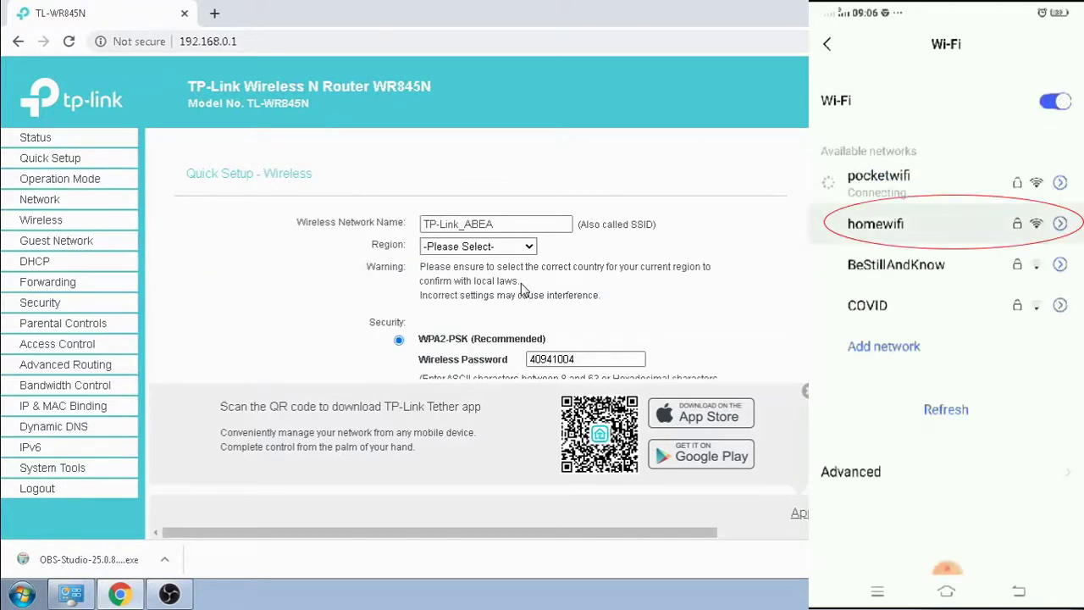
Replace the default wireless network name with homewifi
click(512, 245)
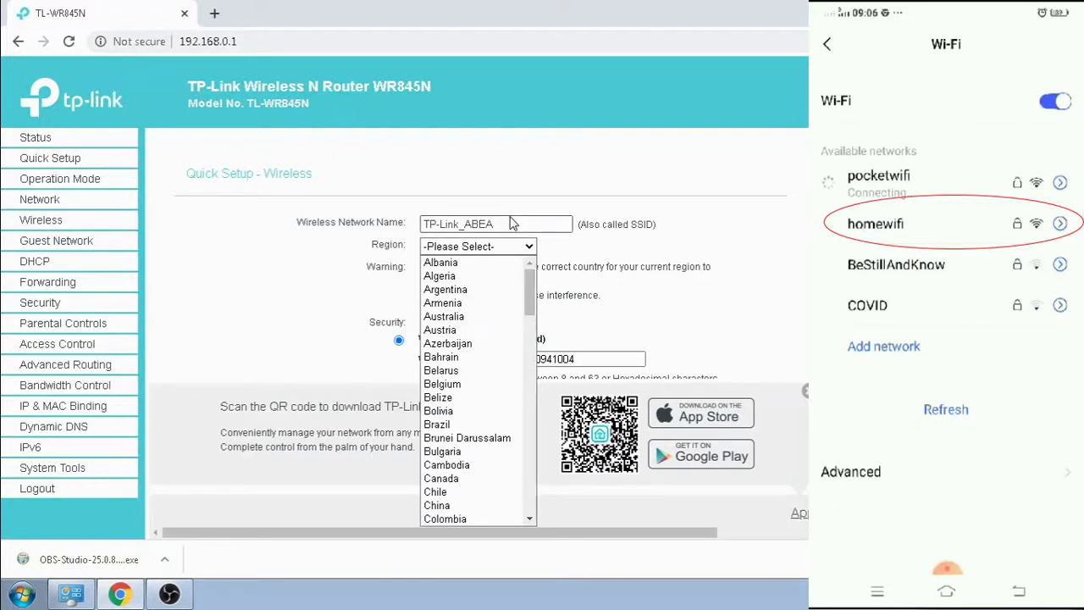
triple_click(510, 222)
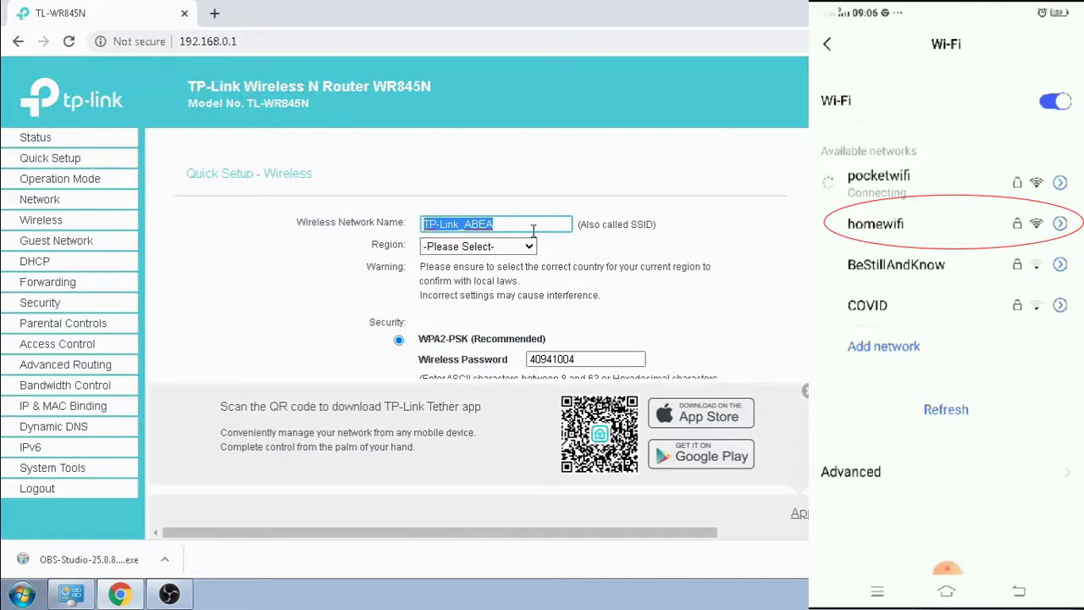
text(home)
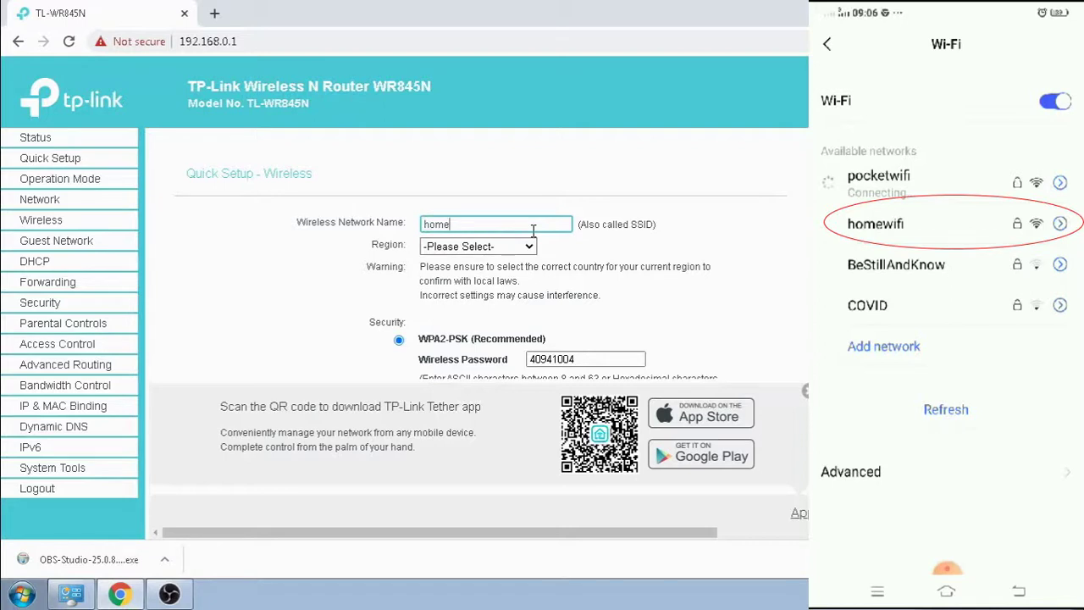
text(wifi)
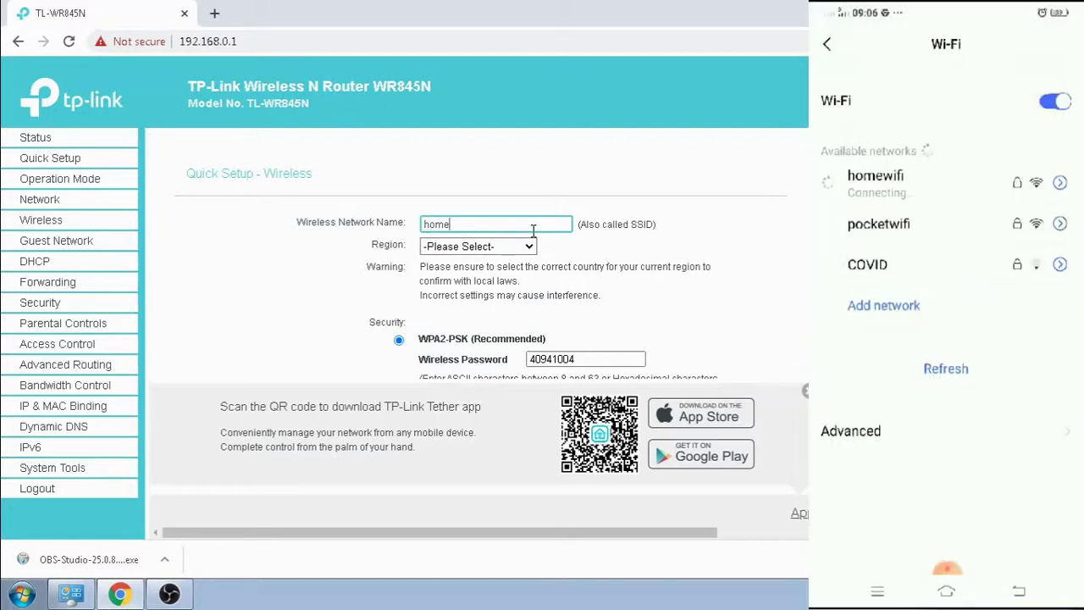
Pick Philippines from the Region dropdown
scroll(533, 231, down, 1)
click(516, 167)
drag(528, 212, 532, 409)
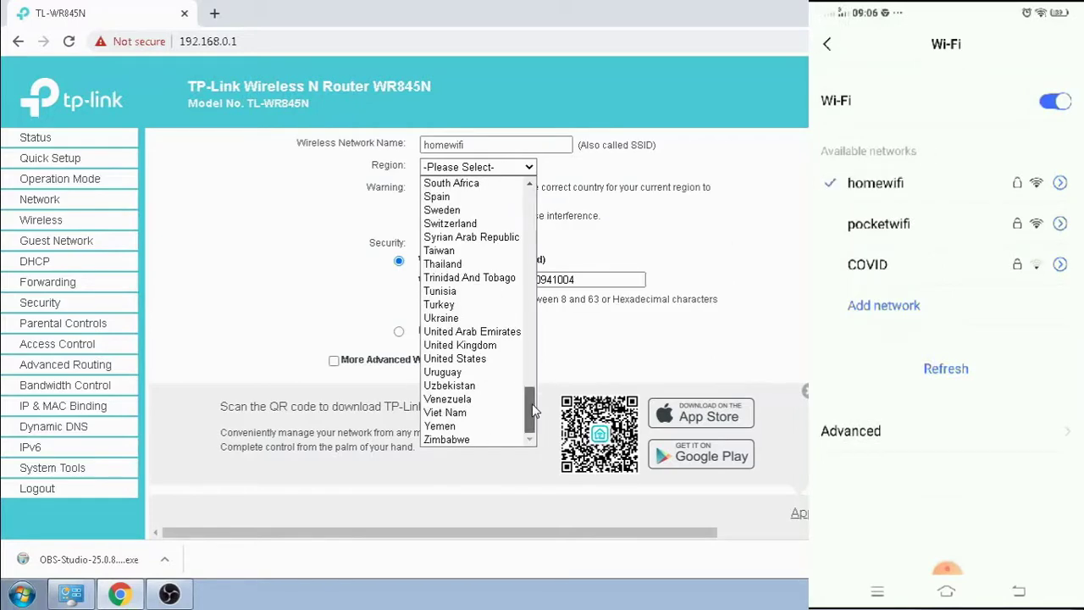
scroll(474, 338, up, 7)
click(491, 298)
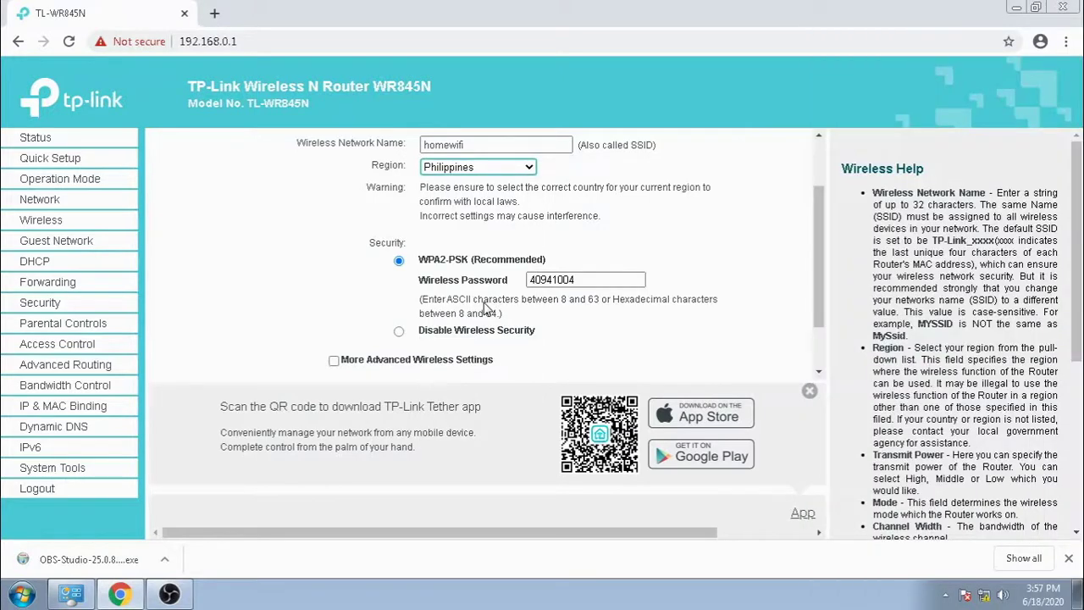
Enter a new, longer wireless password in place of the default and advance to Network Settings
drag(600, 280, 519, 284)
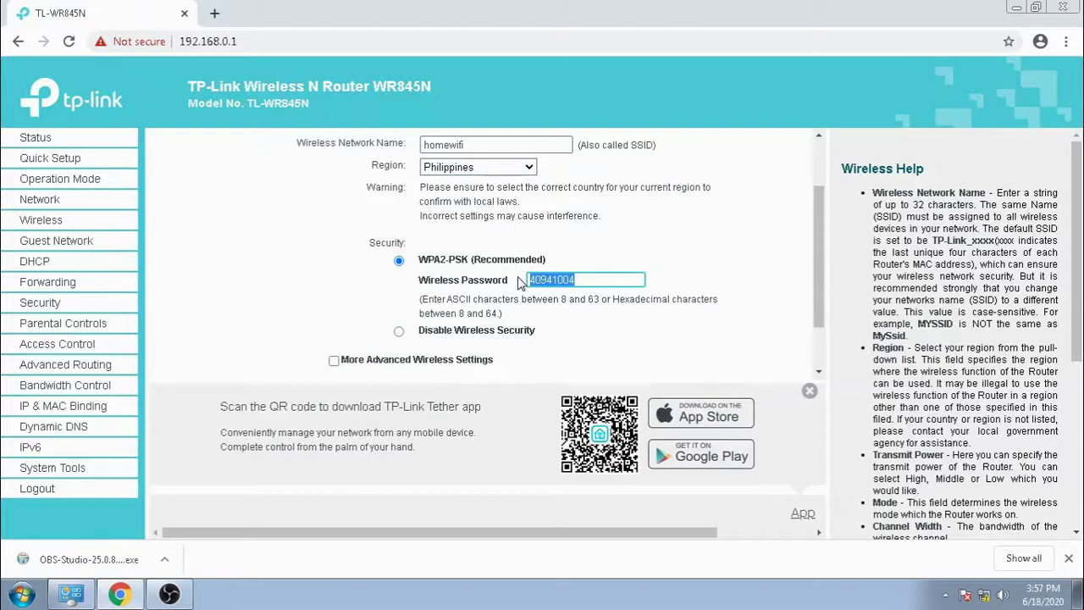
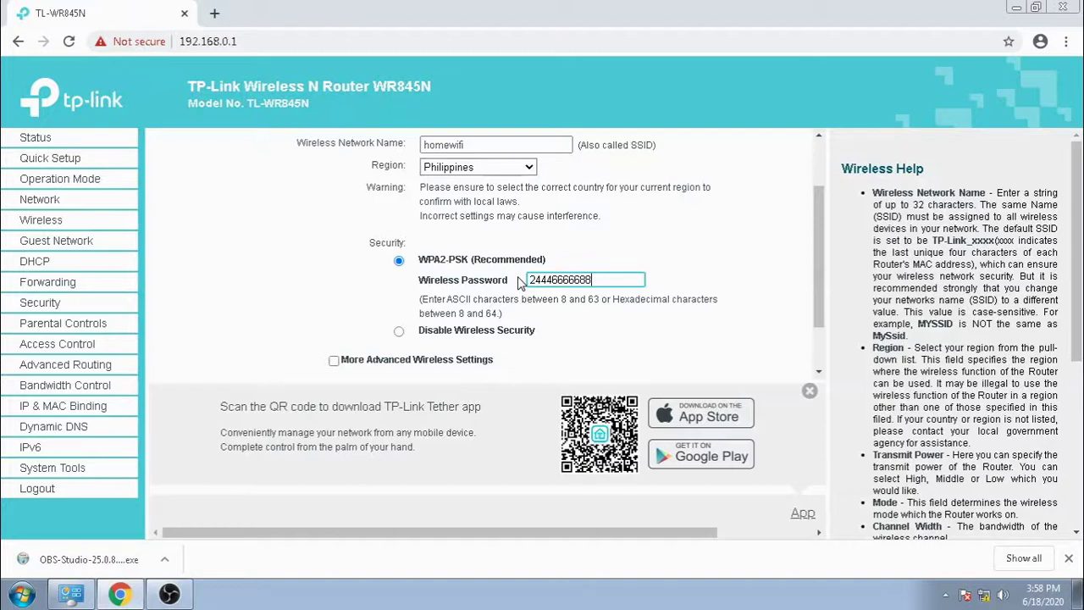
scroll(519, 282, down, 2)
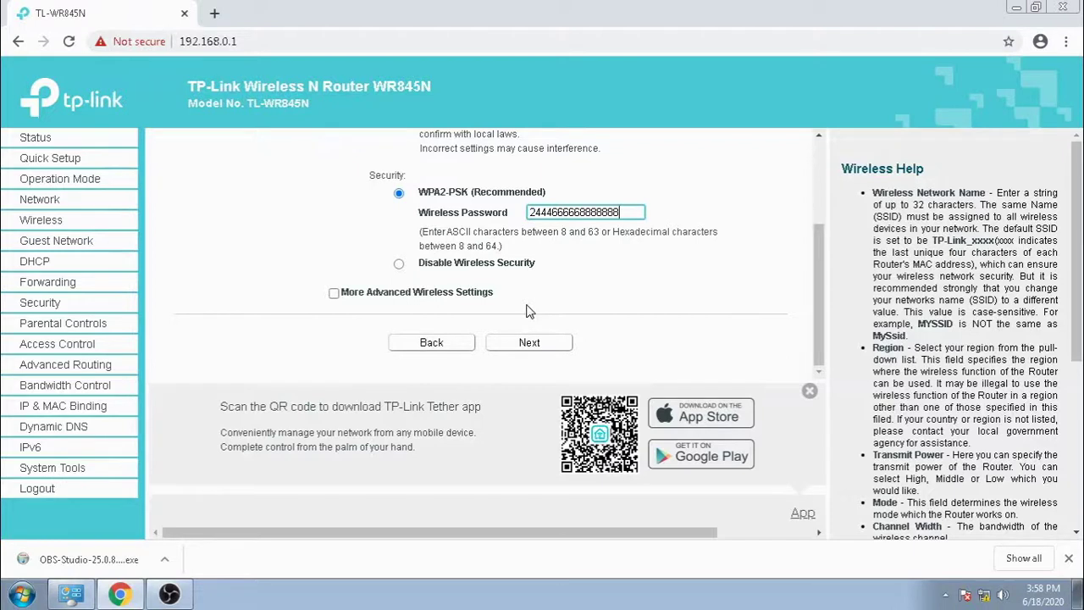
click(333, 292)
click(474, 335)
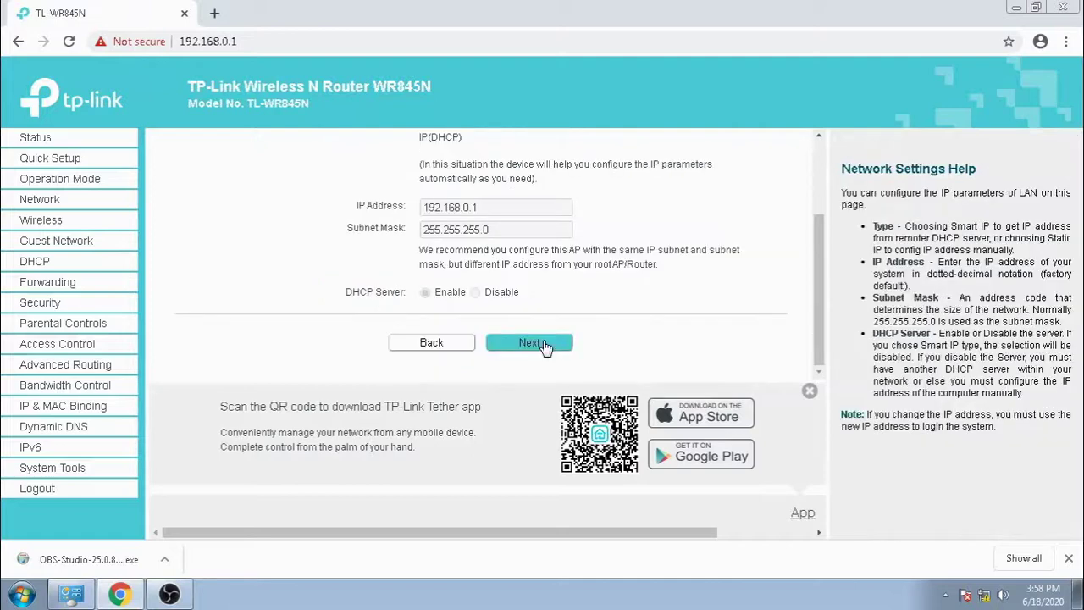
Leave LAN Type as Smart IP (DHCP) and advance to the Review Setting page
scroll(614, 321, up, 1)
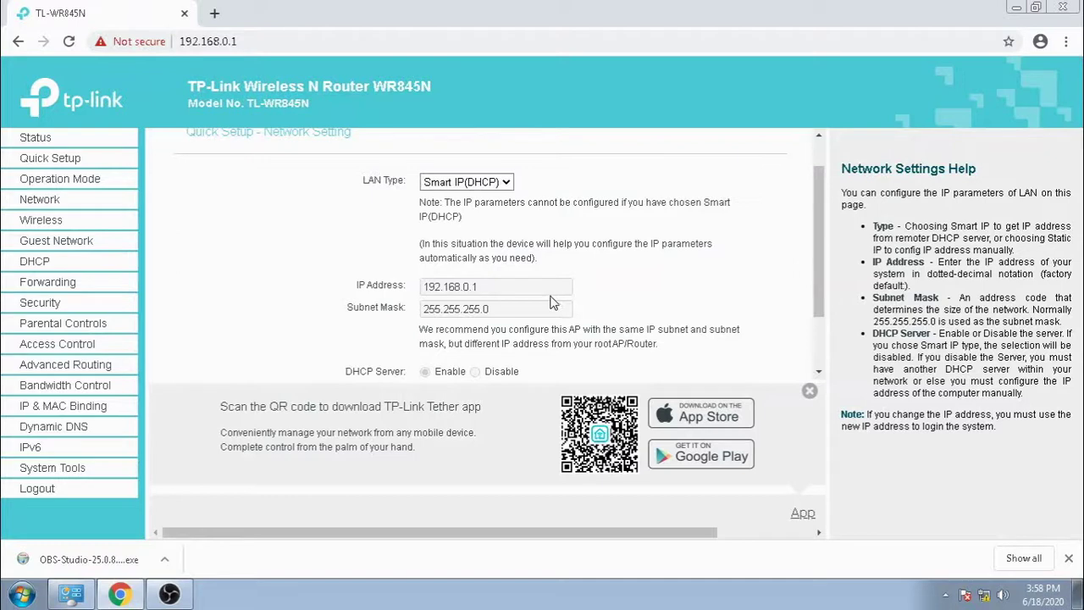
scroll(550, 303, down, 2)
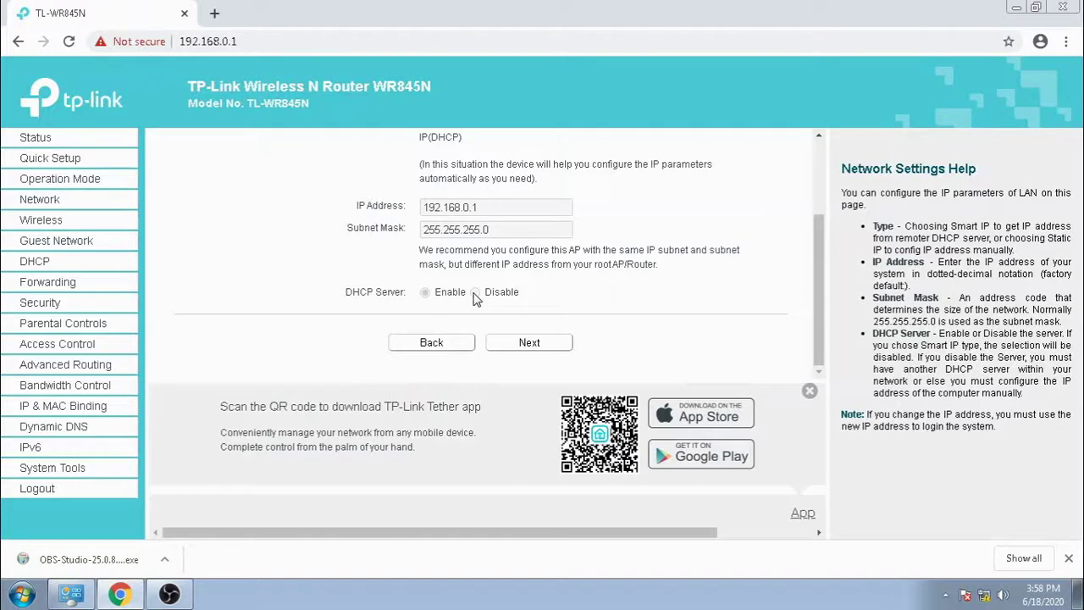
click(546, 346)
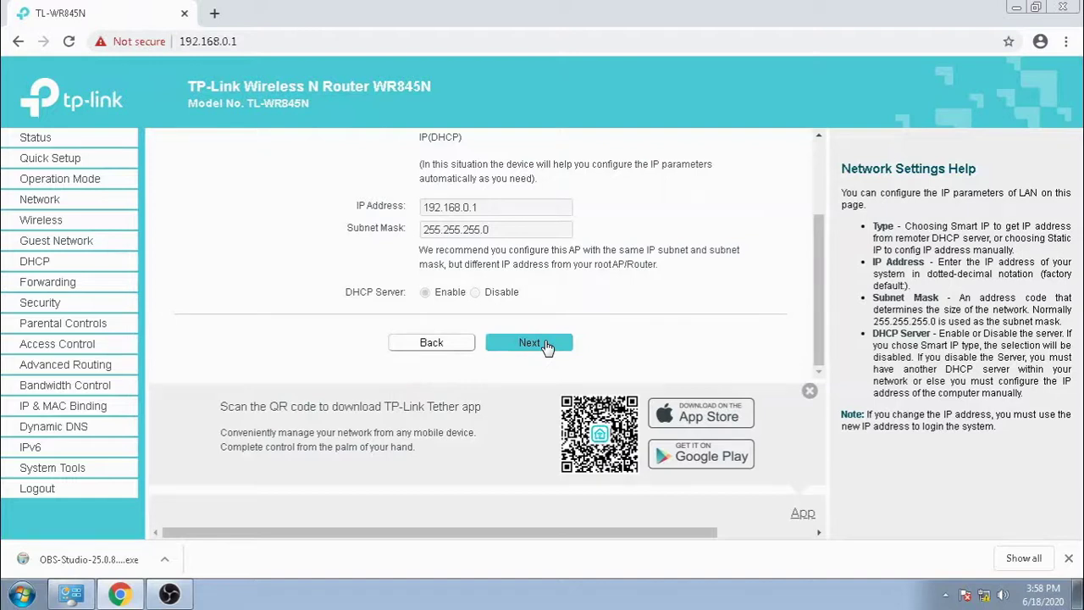
click(546, 344)
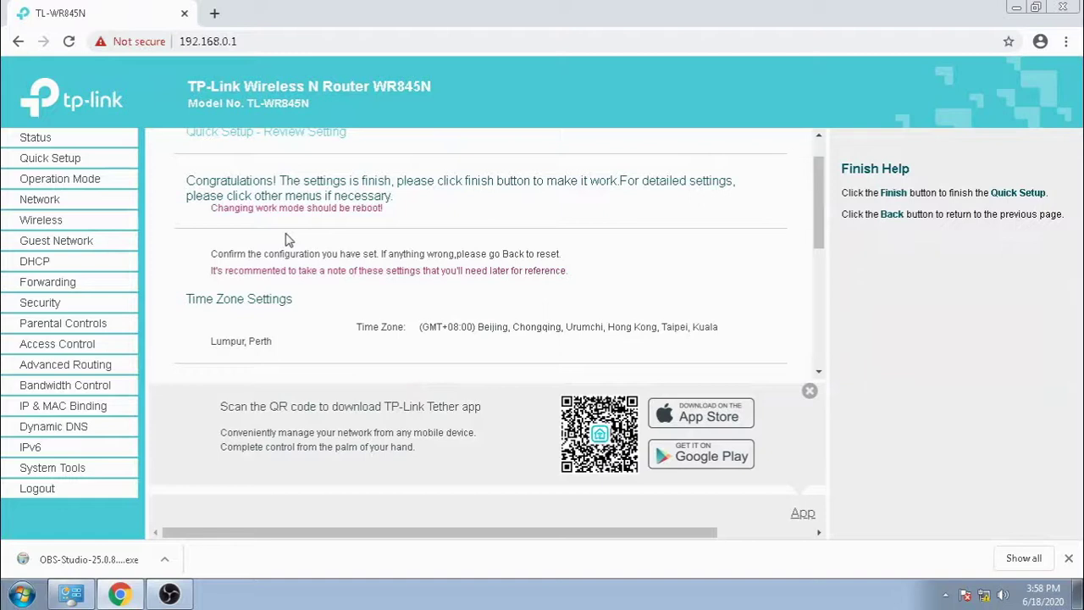
Finish Quick Setup to reboot the router, then check the LAN and DHCP pages
scroll(520, 330, down, 5)
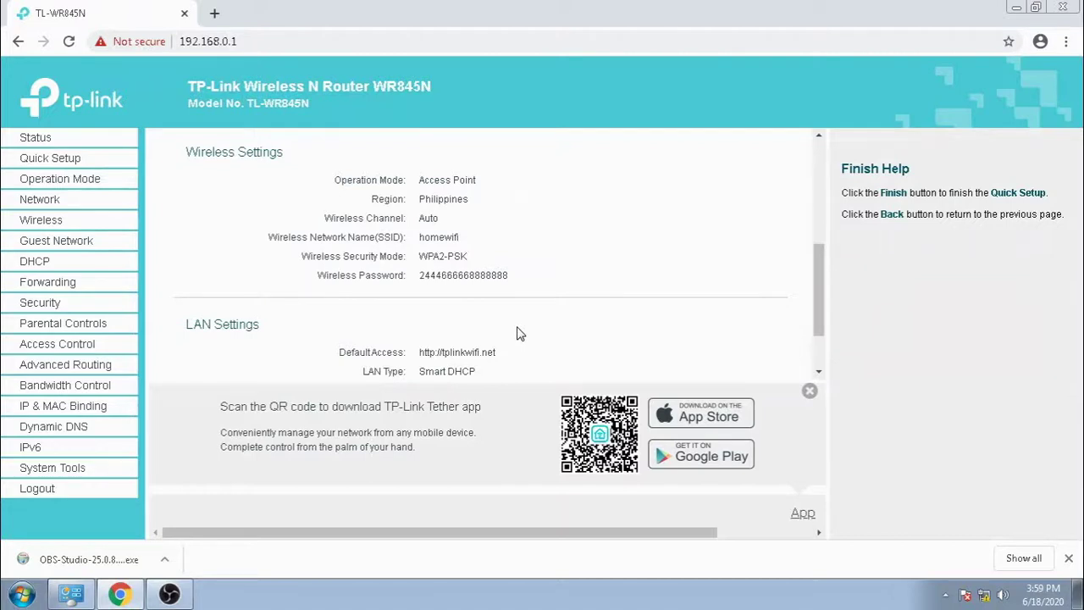
scroll(519, 333, down, 2)
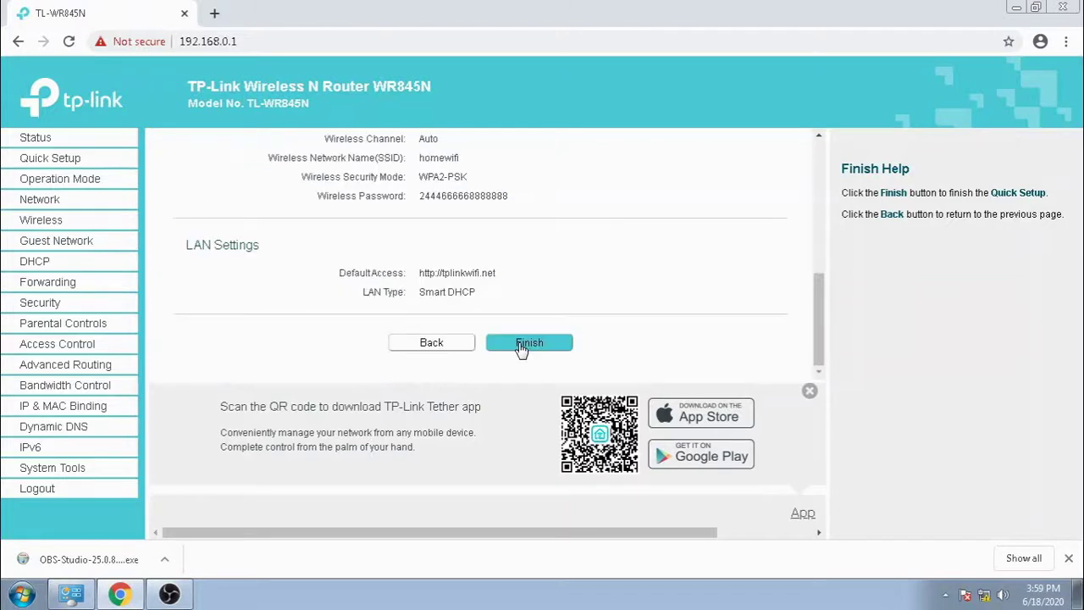
click(522, 343)
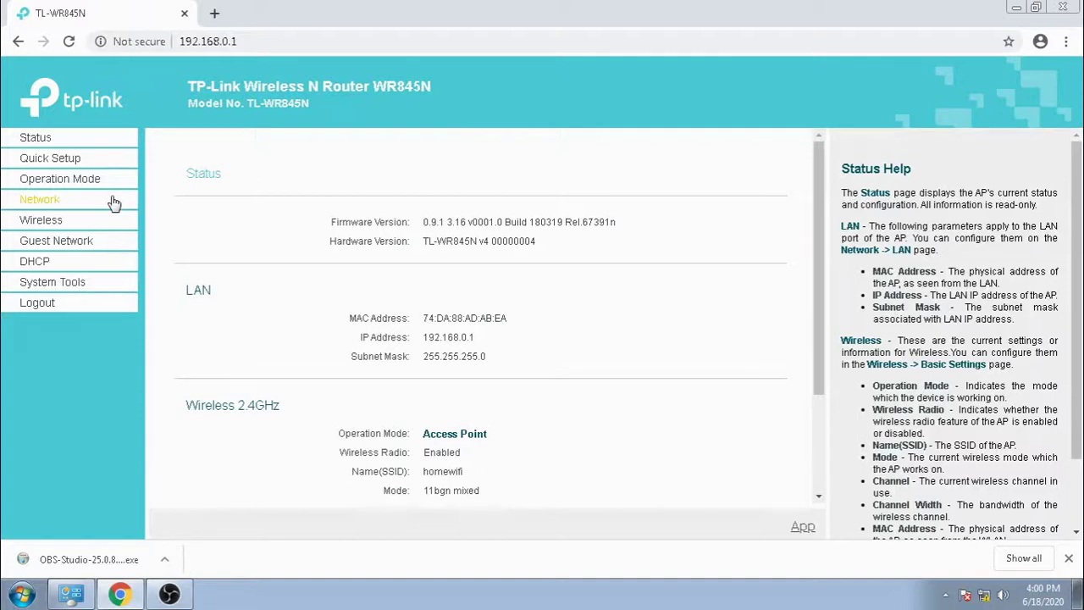
click(113, 201)
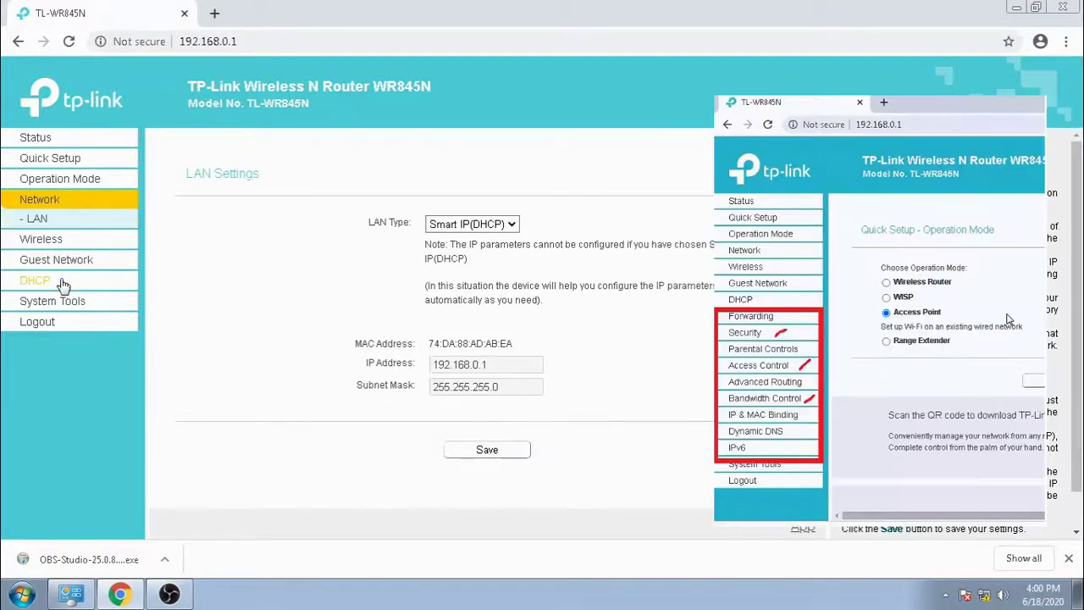
click(60, 284)
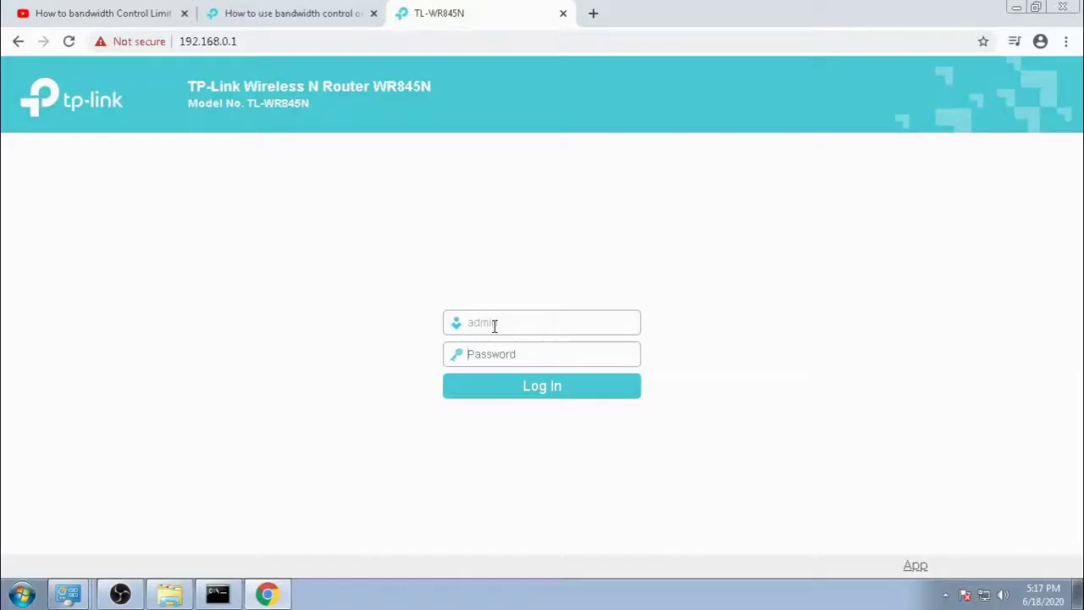
Log in to the router with the admin username and password
text(ad)
click(525, 387)
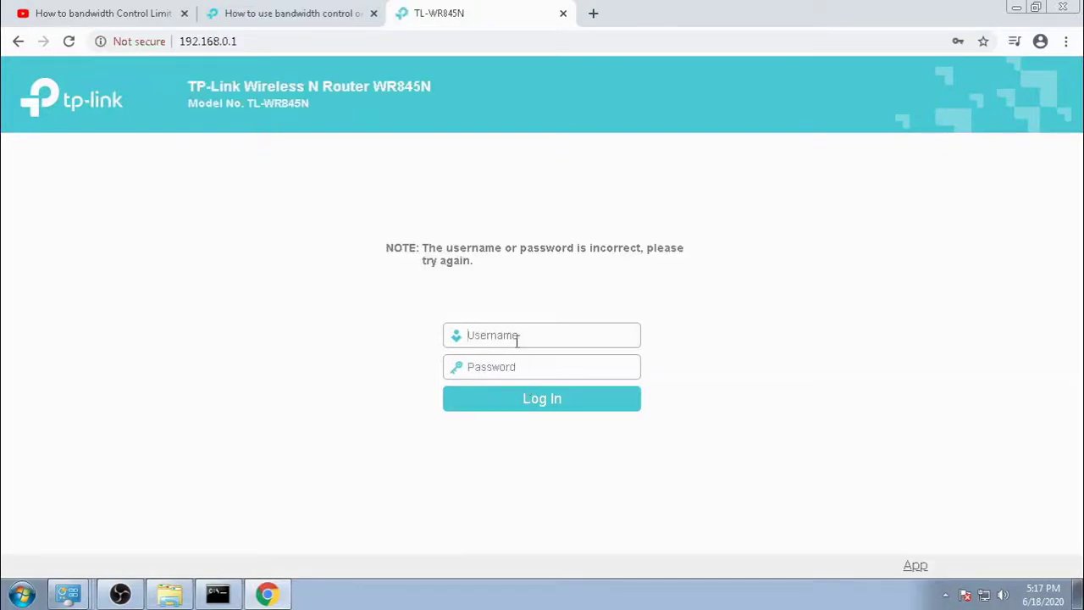
key(Tab)
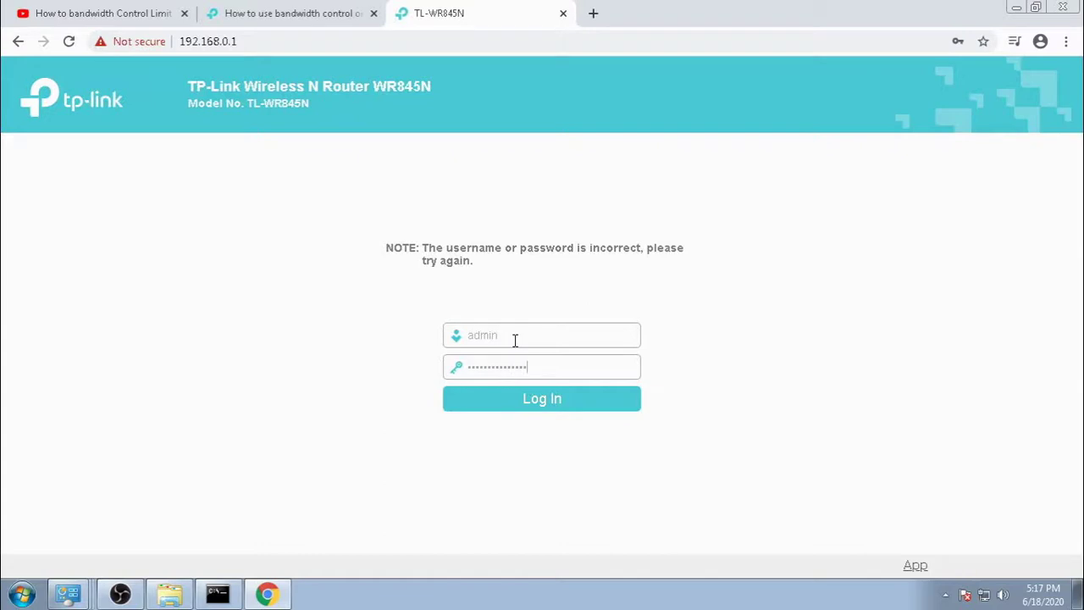
click(528, 398)
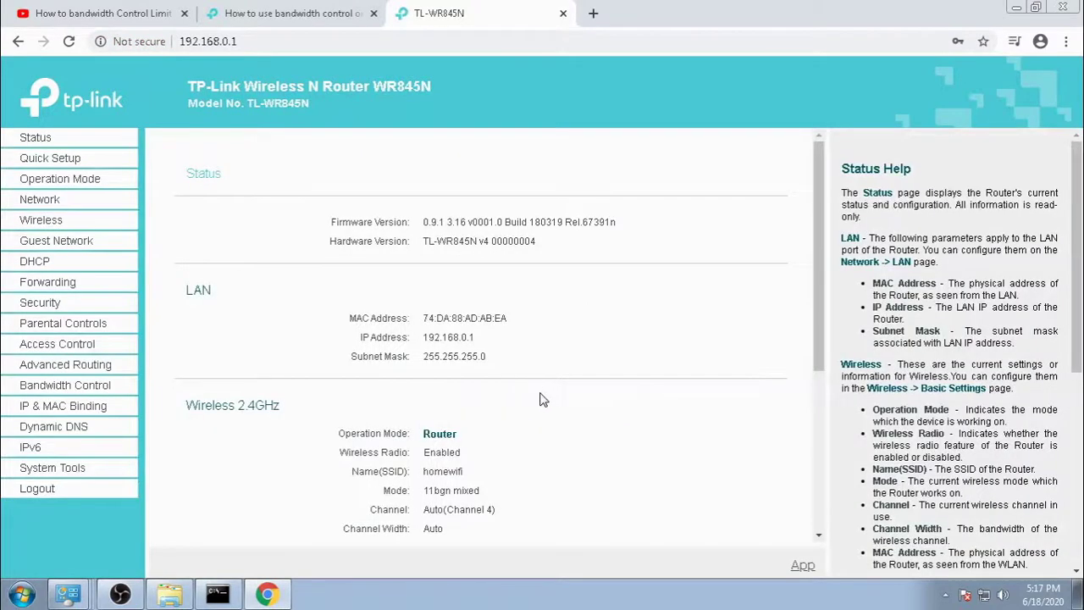
Exit Quick Setup, view Operation Mode, and bring up Network > WAN settings
click(48, 164)
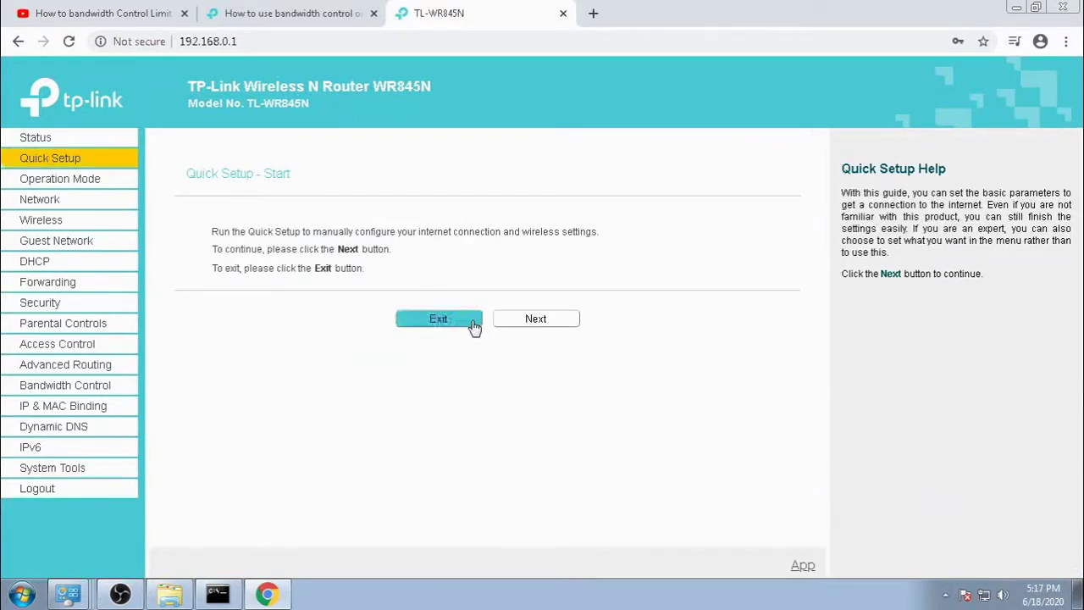
click(438, 319)
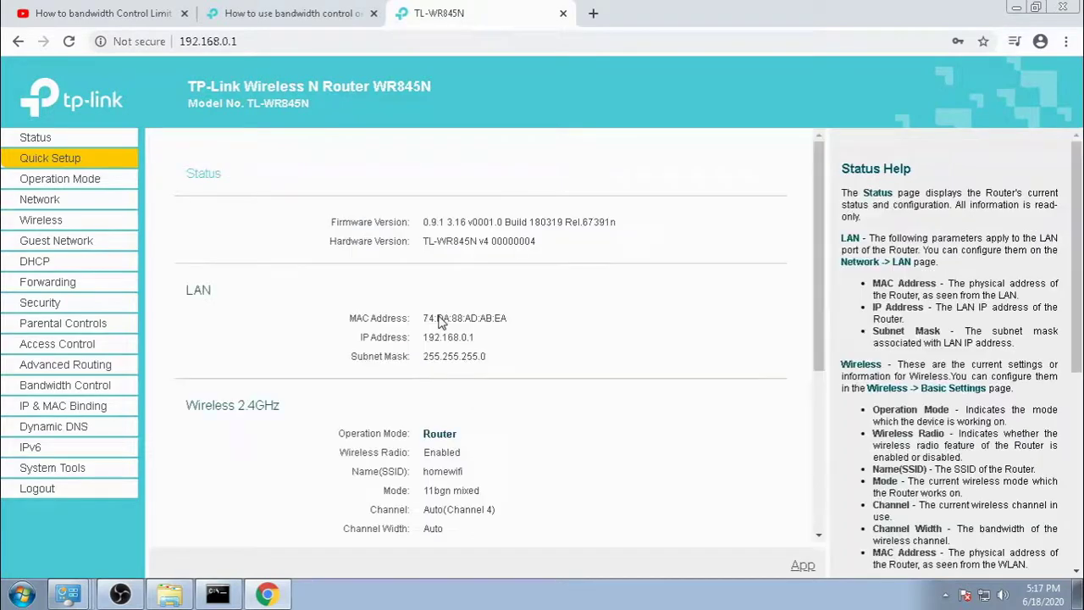
click(72, 186)
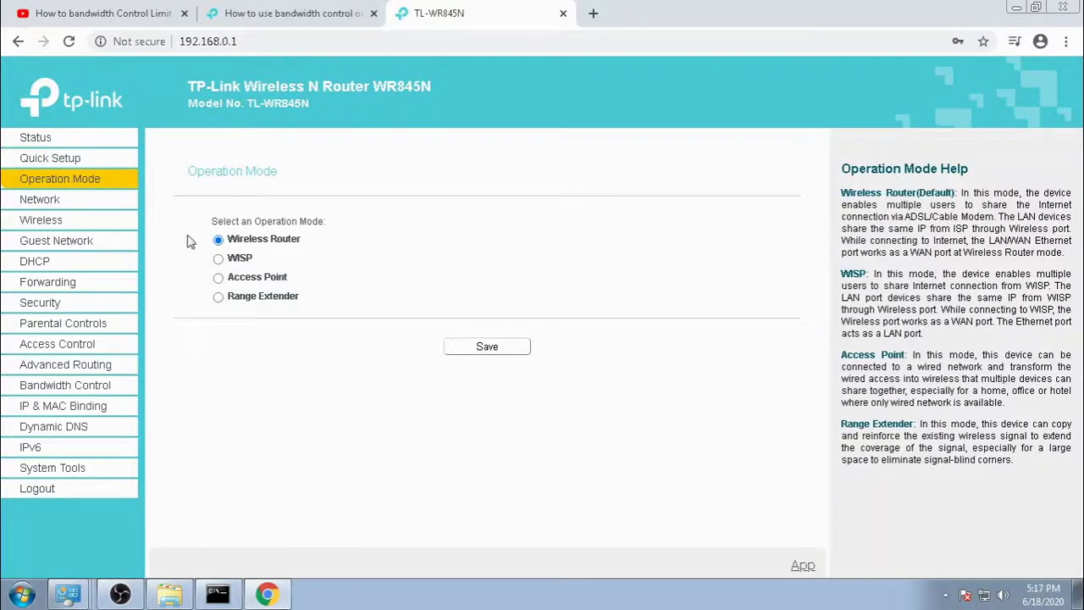
click(49, 200)
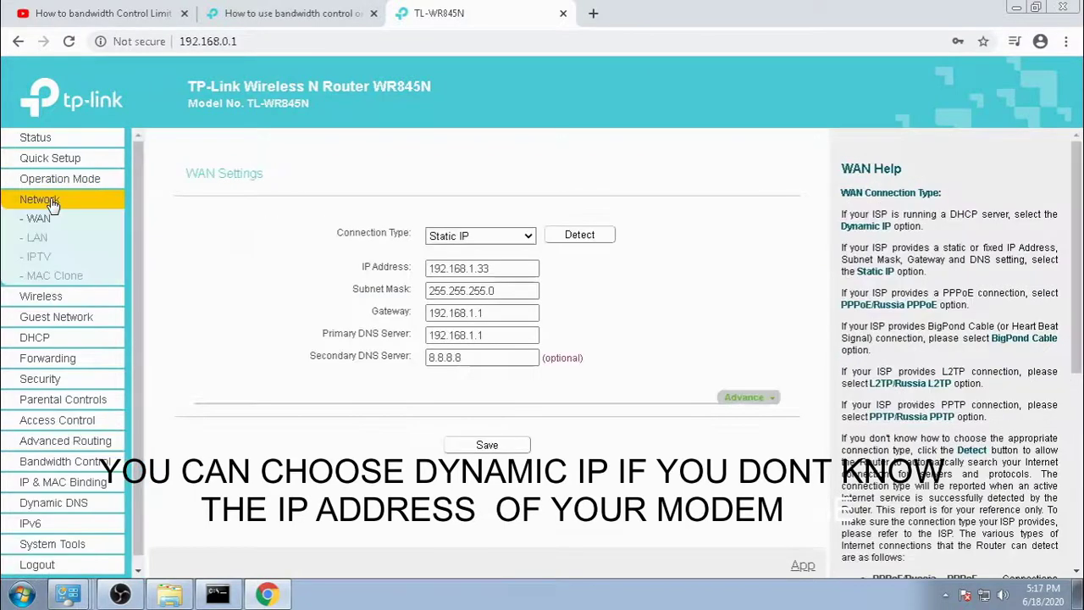
Keep WAN as Static IP 192.168.1.33, gateway 192.168.1.1, DNS 8.8.8.8, and save
click(483, 239)
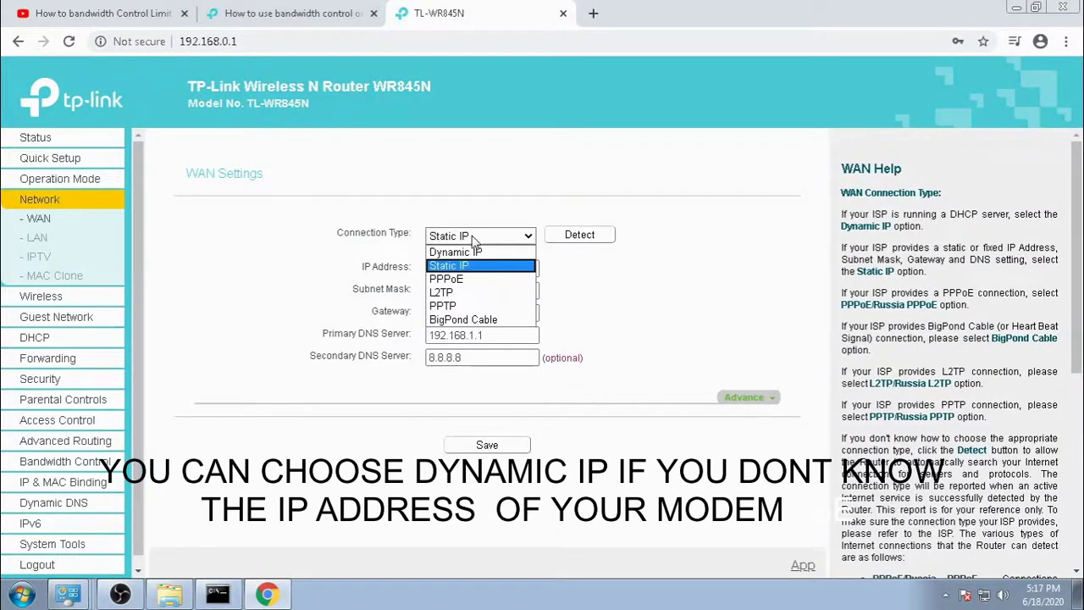
click(450, 265)
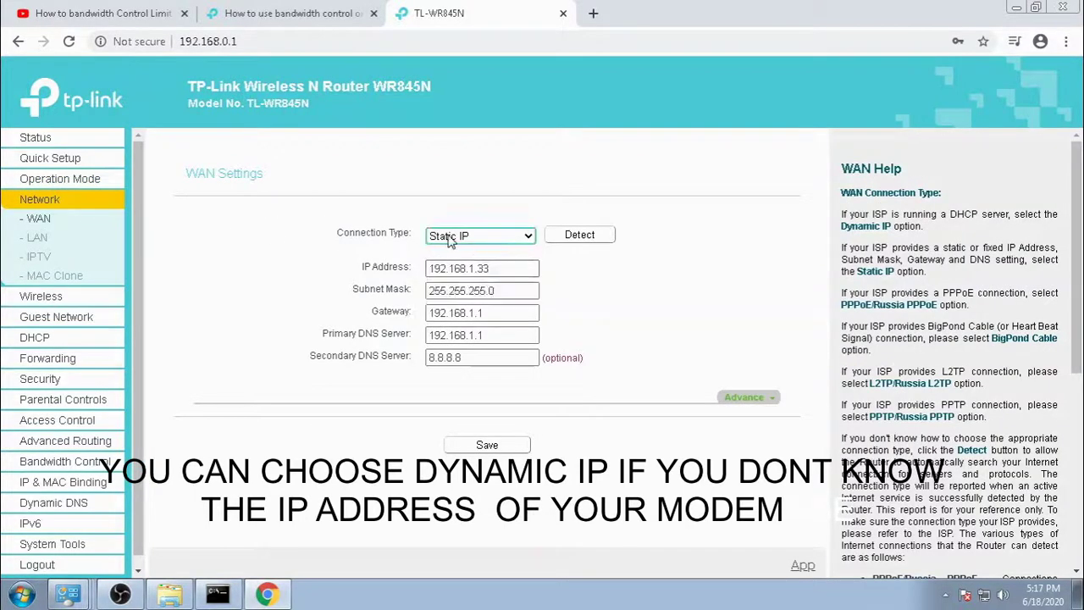
drag(495, 268, 409, 271)
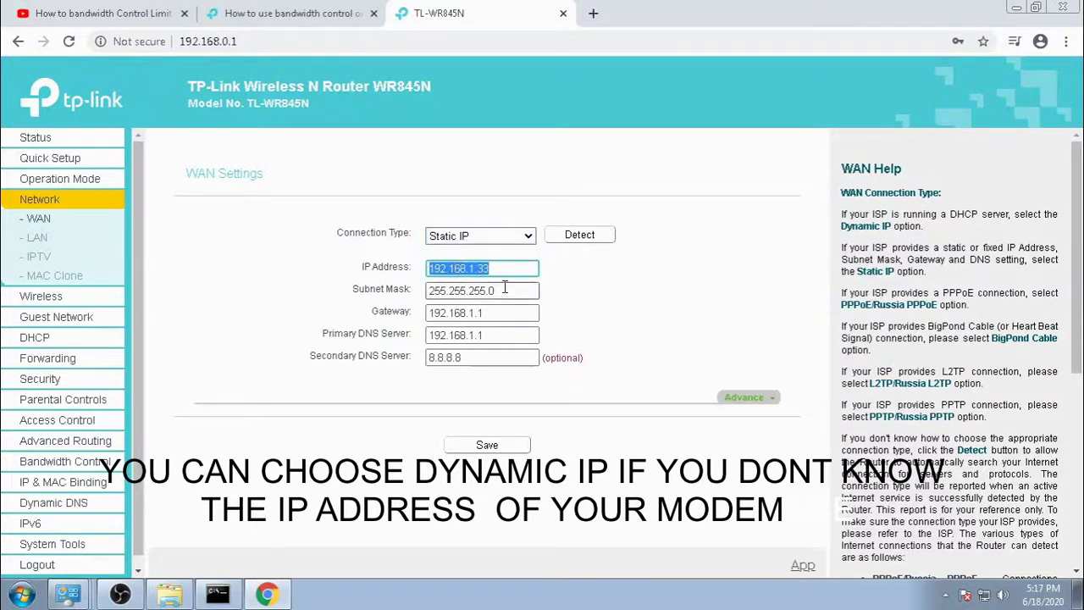
drag(503, 288, 413, 293)
drag(496, 311, 415, 322)
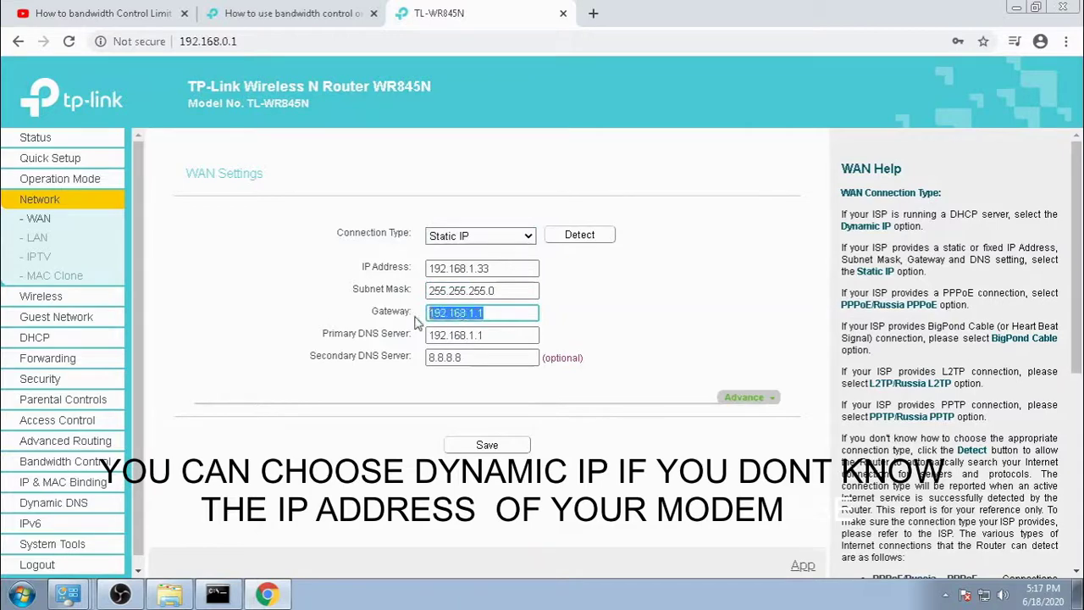
drag(495, 333, 407, 336)
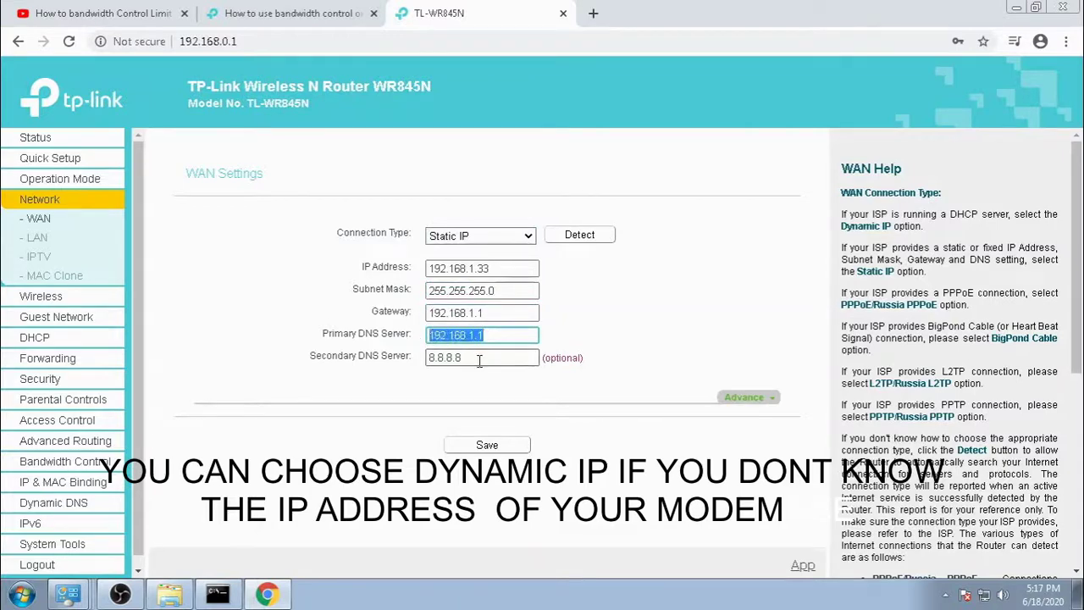
drag(479, 360, 404, 360)
click(488, 447)
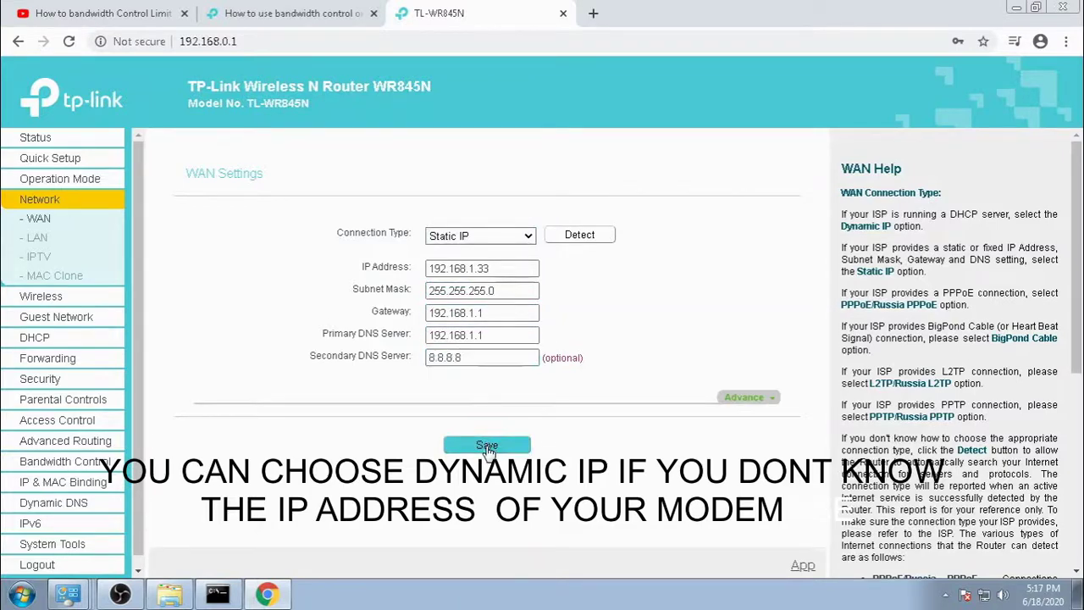
Confirm the LAN IP address 192.168.0.1 and save the LAN settings
click(38, 237)
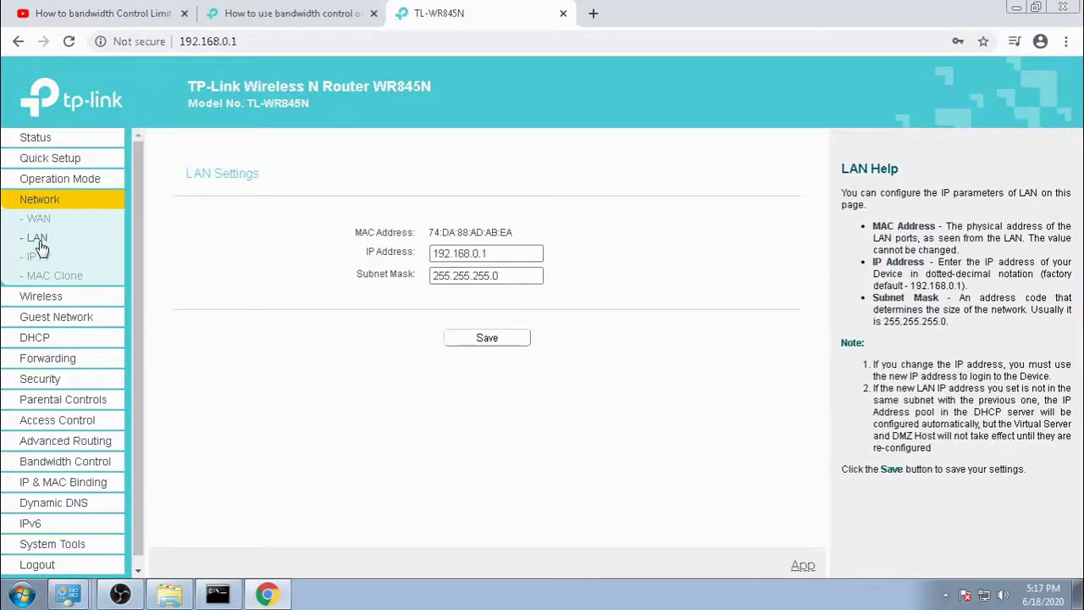
drag(508, 253, 414, 260)
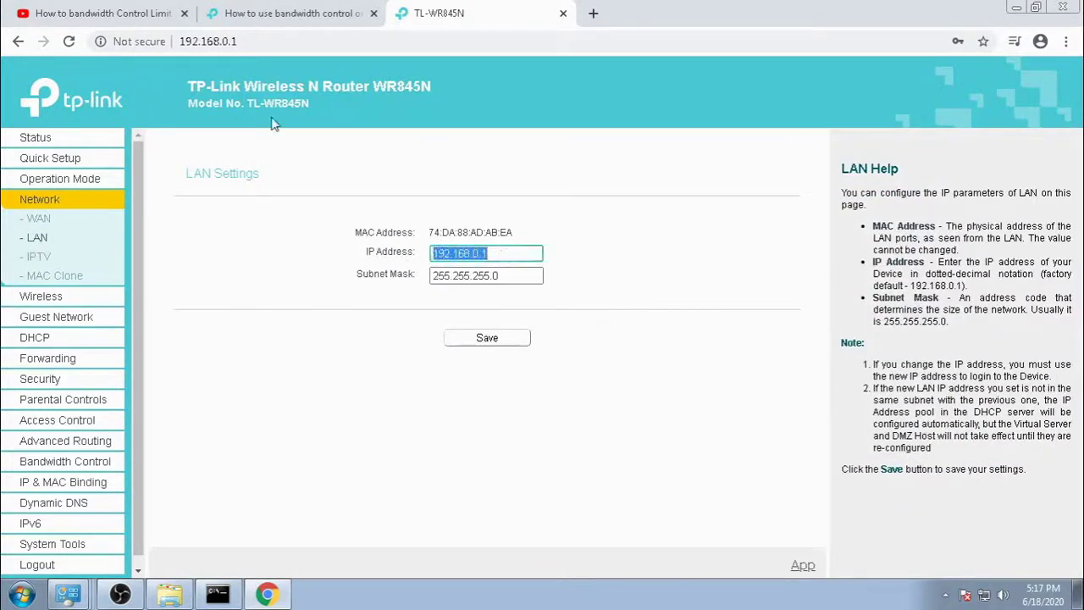
click(254, 46)
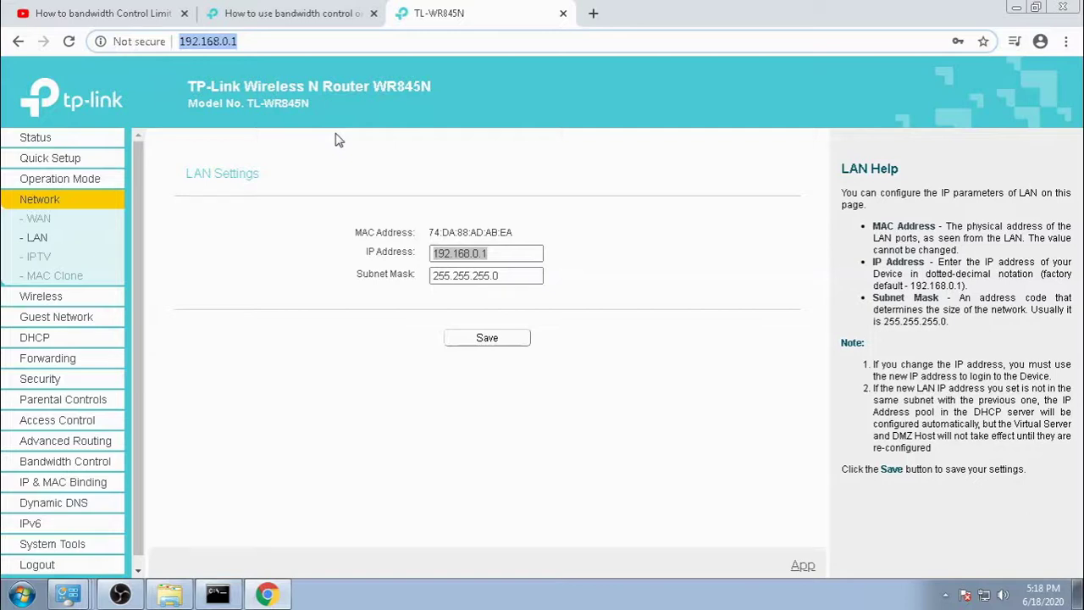
click(446, 338)
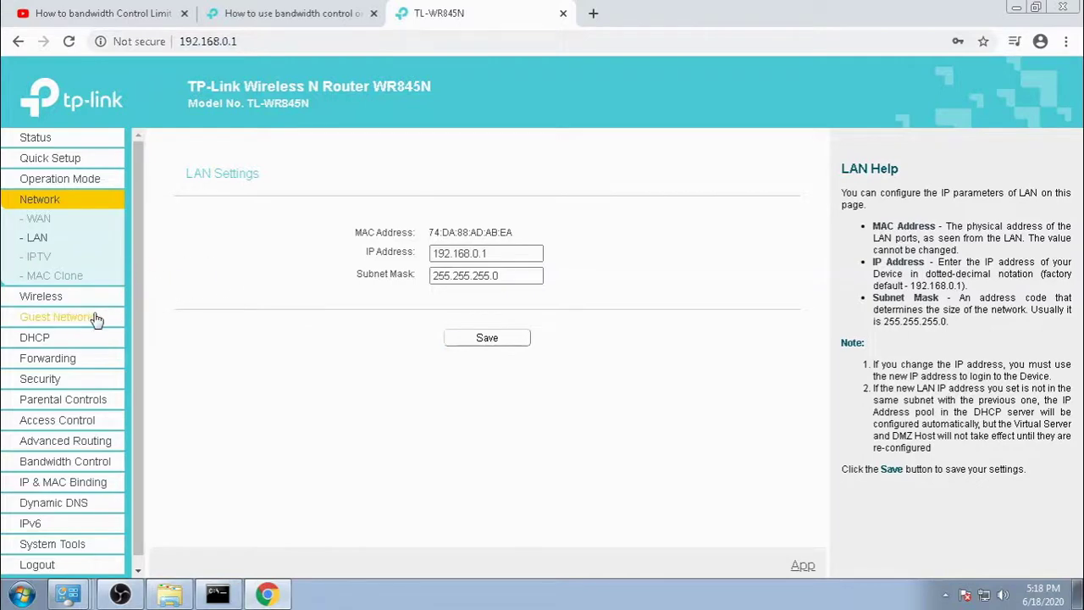
click(50, 300)
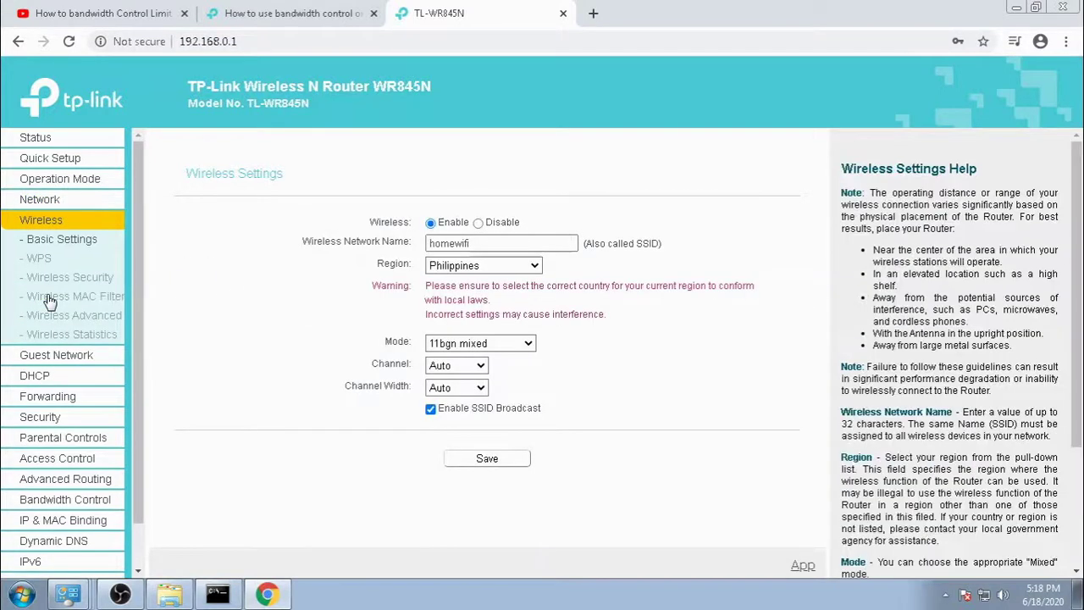
Check the SSID homewifi and keep Philippines as the region
click(483, 243)
drag(483, 243, 414, 248)
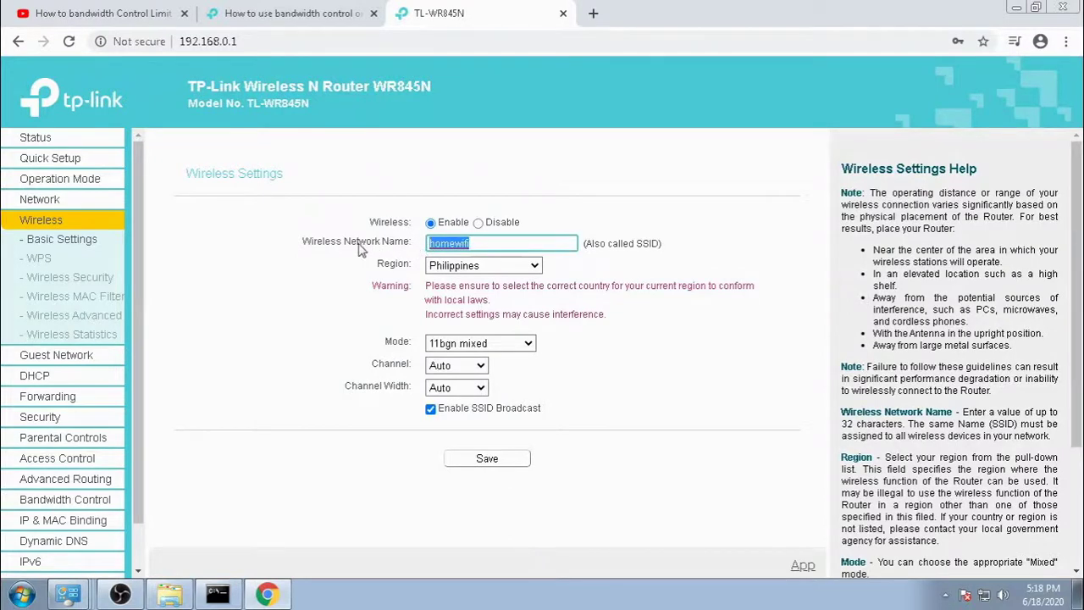
drag(622, 246, 665, 247)
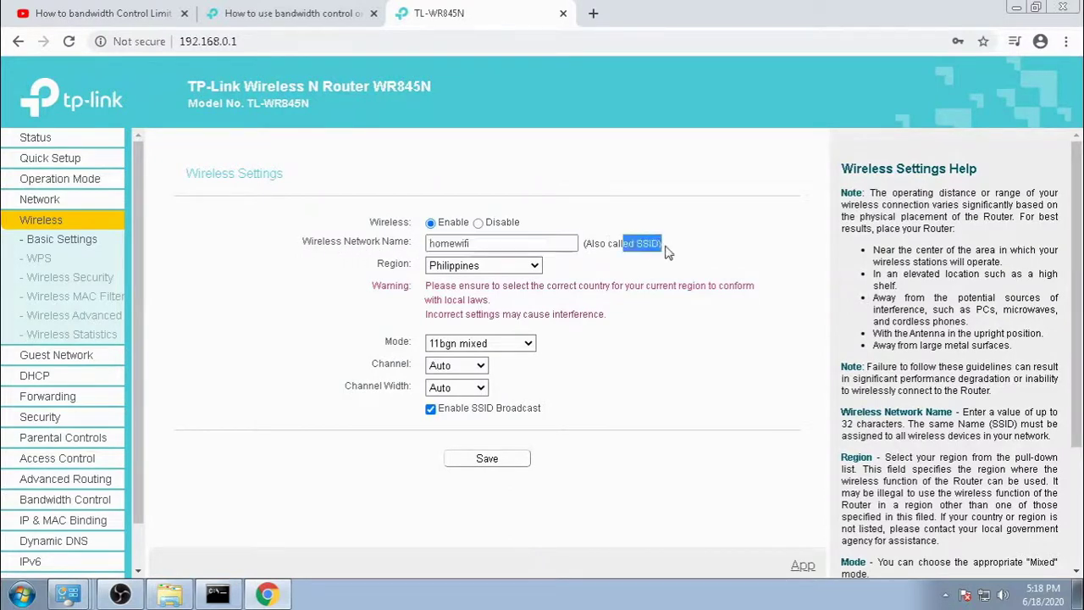
click(489, 267)
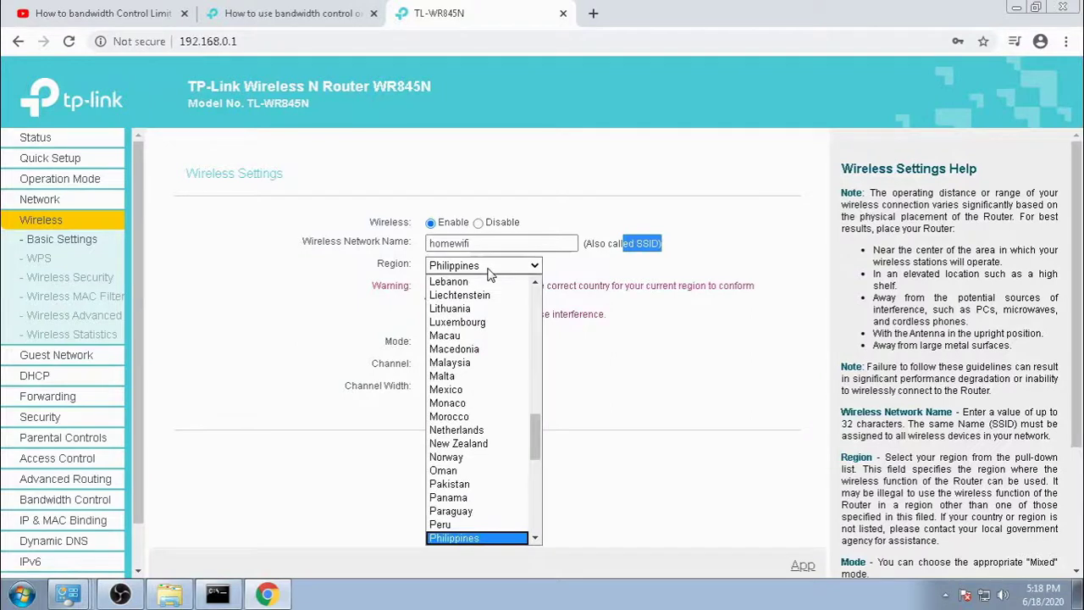
click(489, 268)
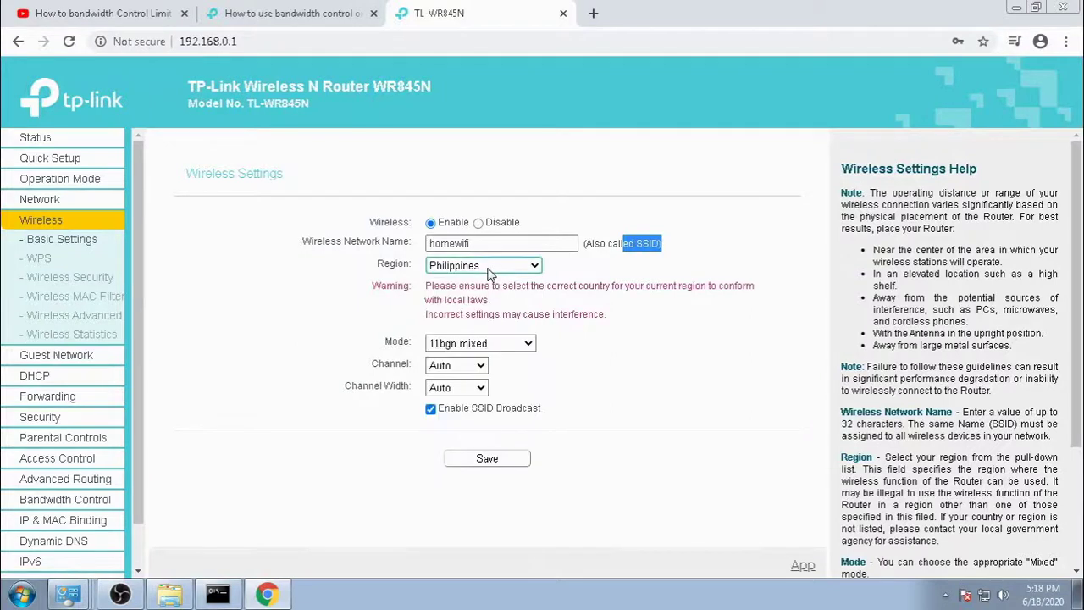
Keep mode 11bgn mixed, channel and channel width Auto, and save the wireless settings
click(473, 348)
click(473, 347)
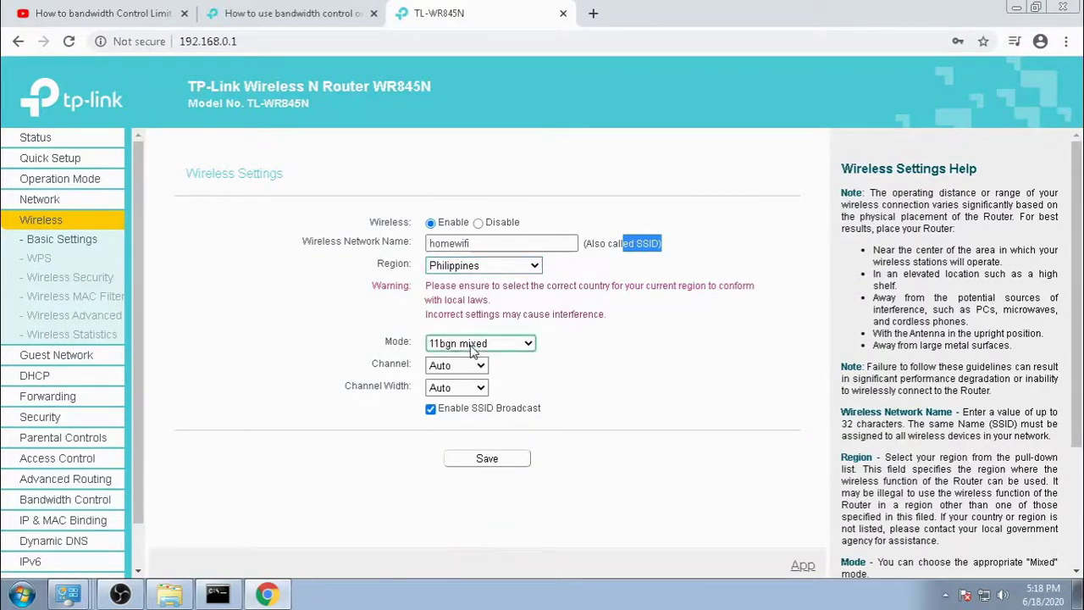
click(457, 365)
click(457, 366)
click(455, 390)
click(454, 392)
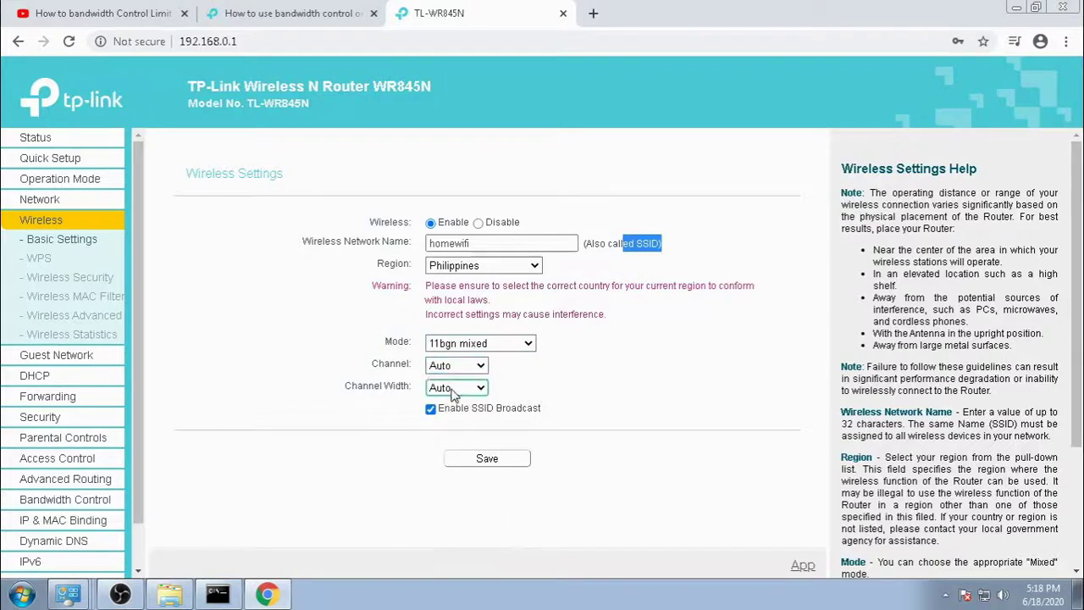
click(488, 466)
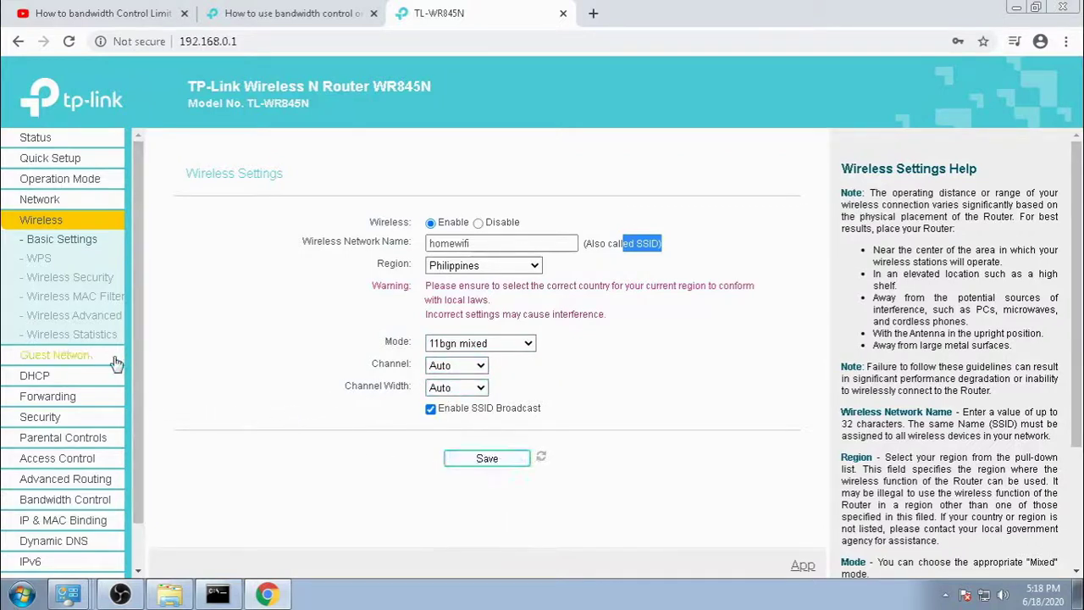
click(46, 382)
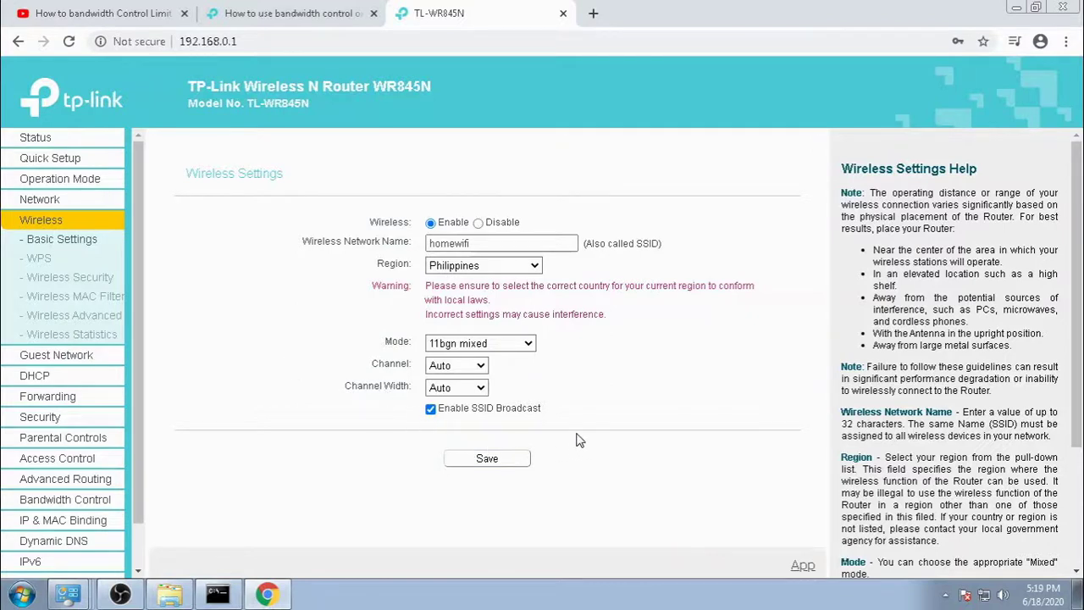
Review Guest Network and DHCP, checking the 192.168.0.100–199 range and 120-minute lease
click(50, 356)
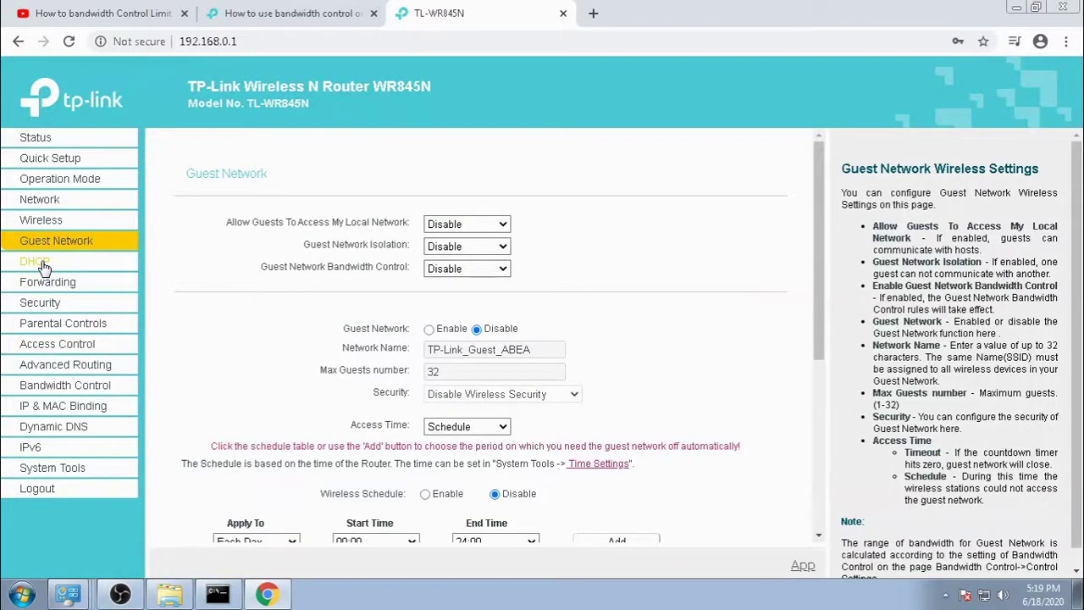
click(44, 267)
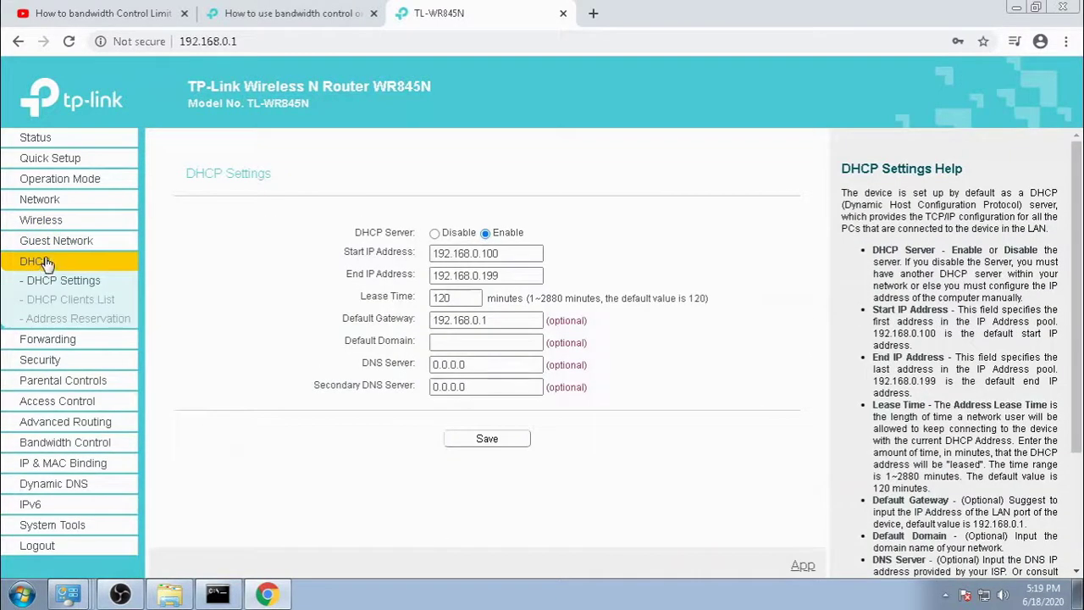
click(44, 222)
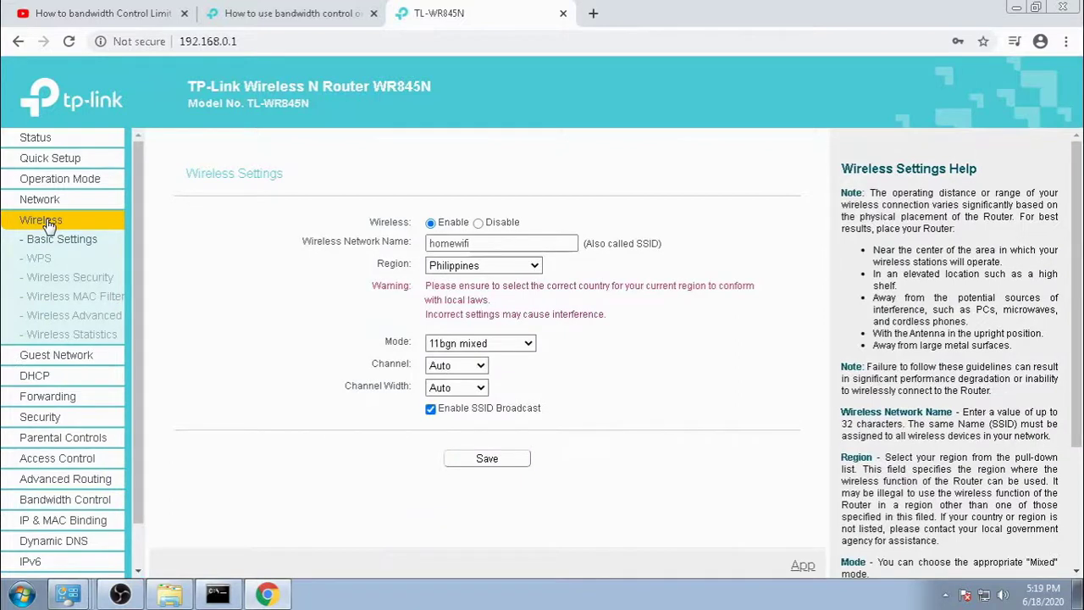
click(40, 377)
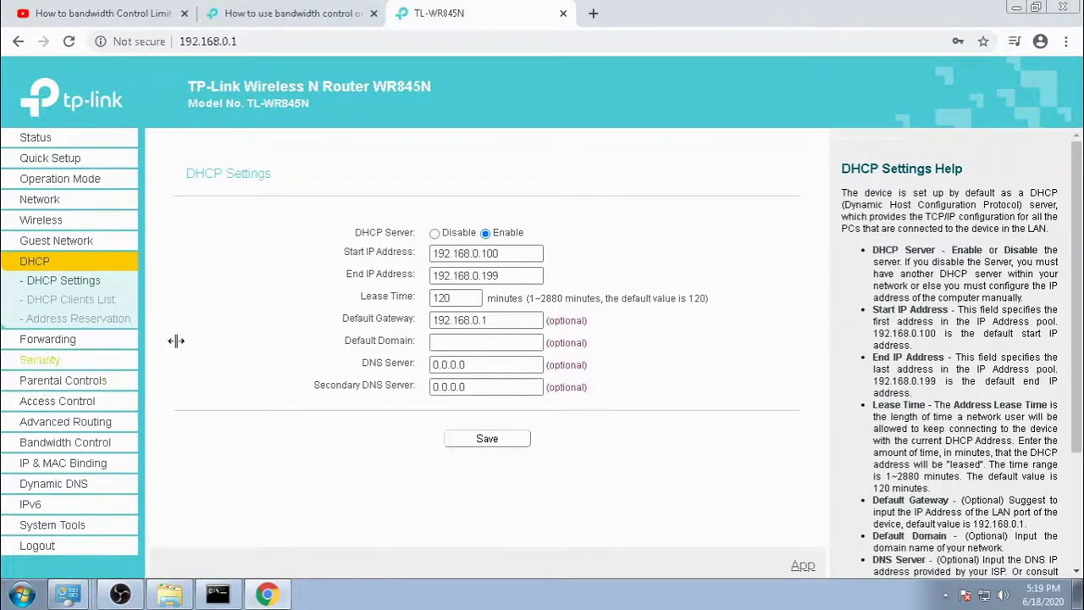
drag(508, 253, 429, 257)
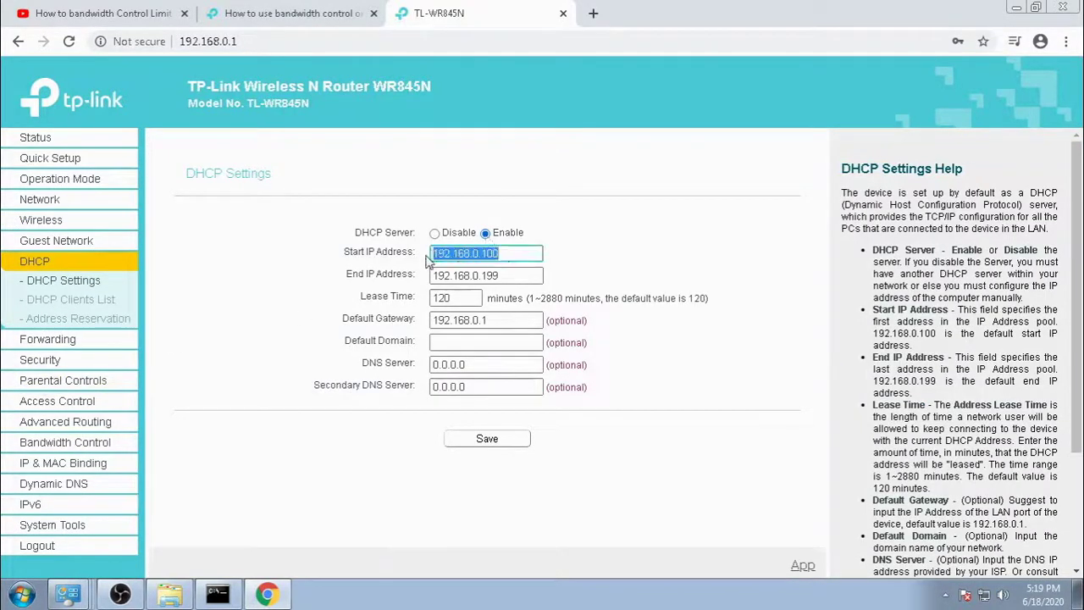
drag(514, 275, 426, 285)
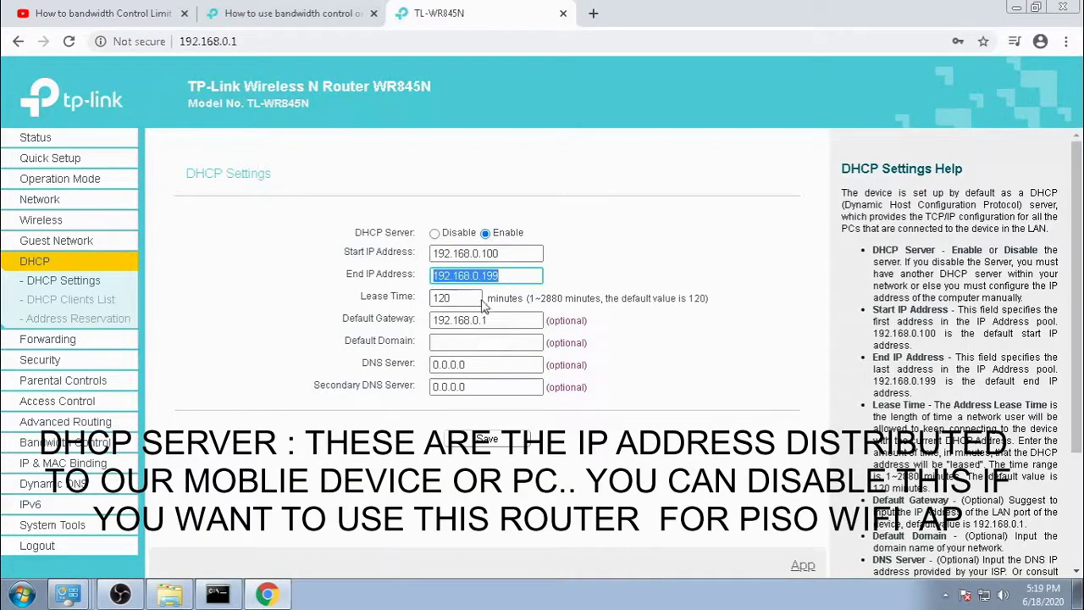
click(465, 299)
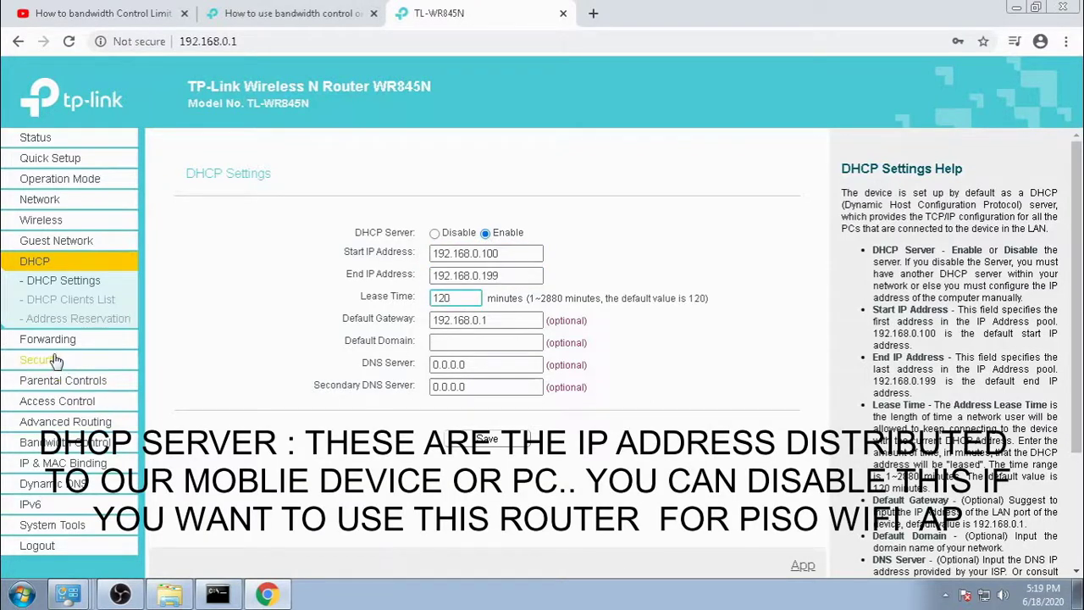
View the DHCP Clients List and Forwarding Virtual Server, then bring up Bandwidth Control
click(61, 286)
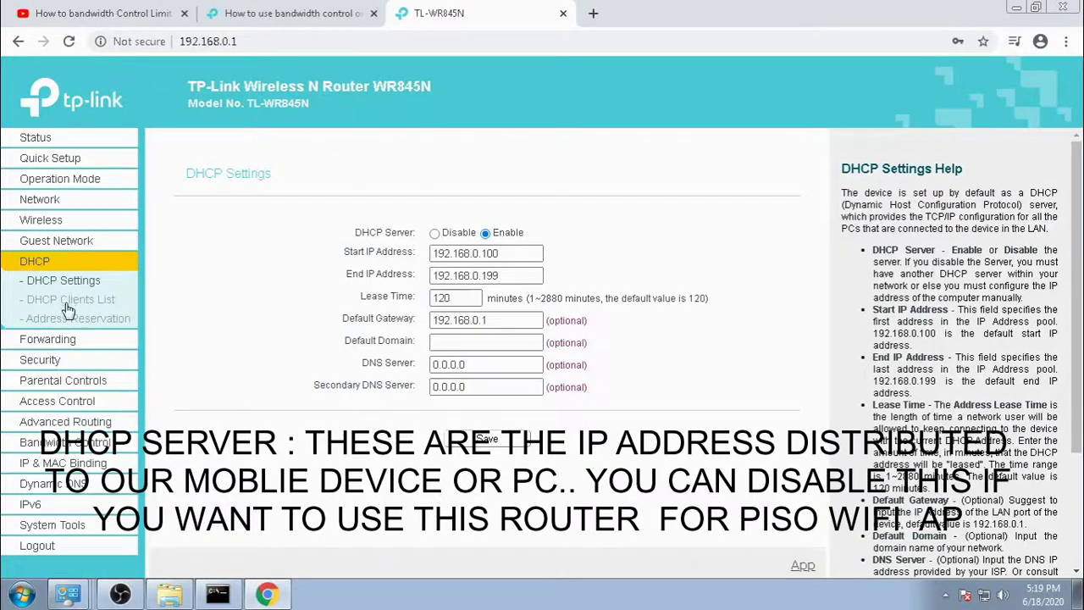
click(65, 302)
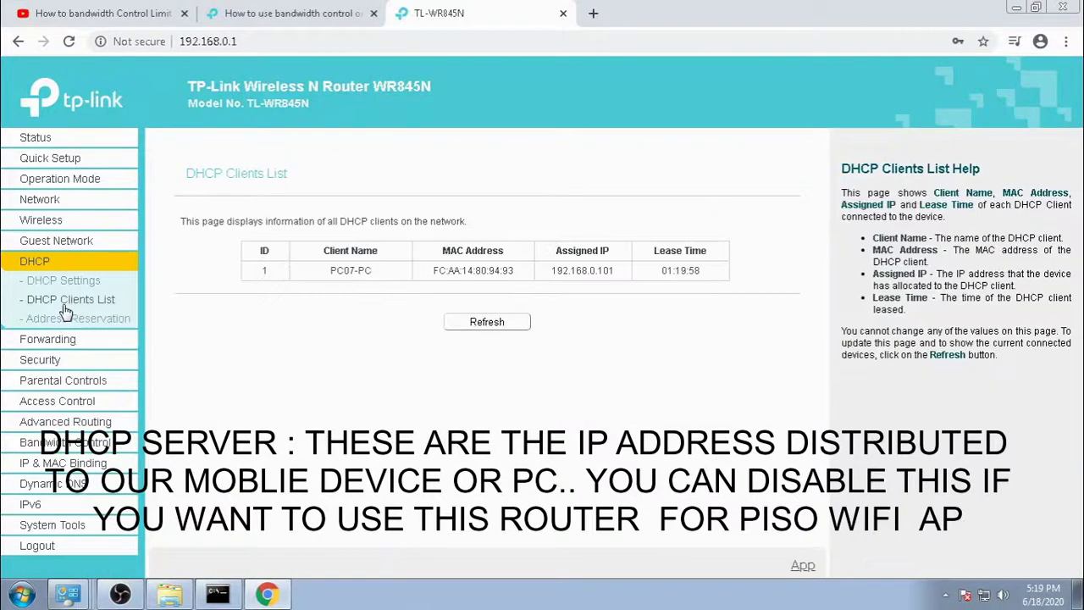
click(48, 224)
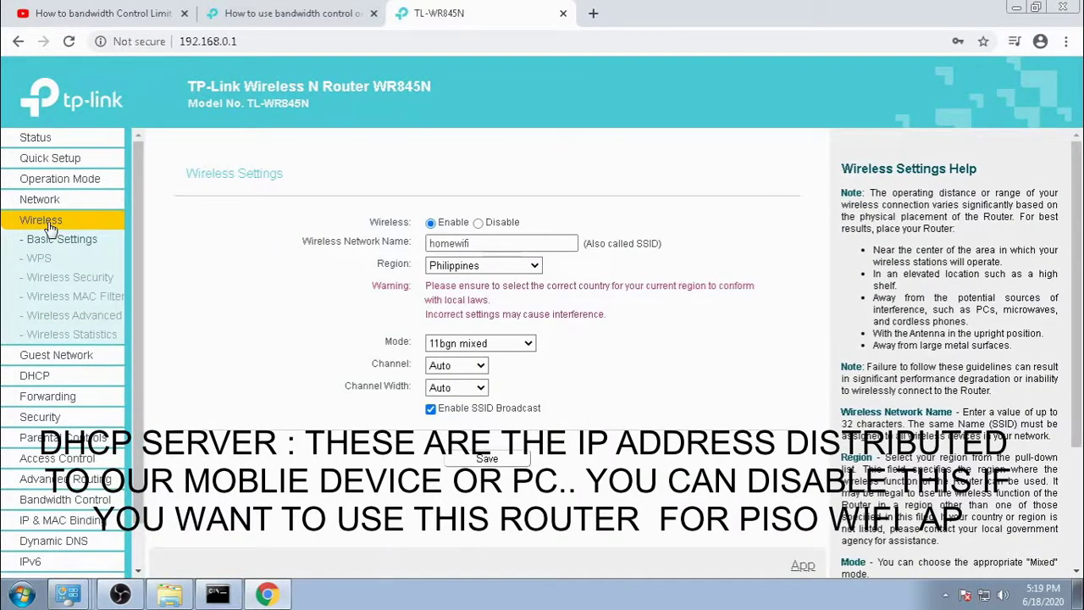
click(40, 381)
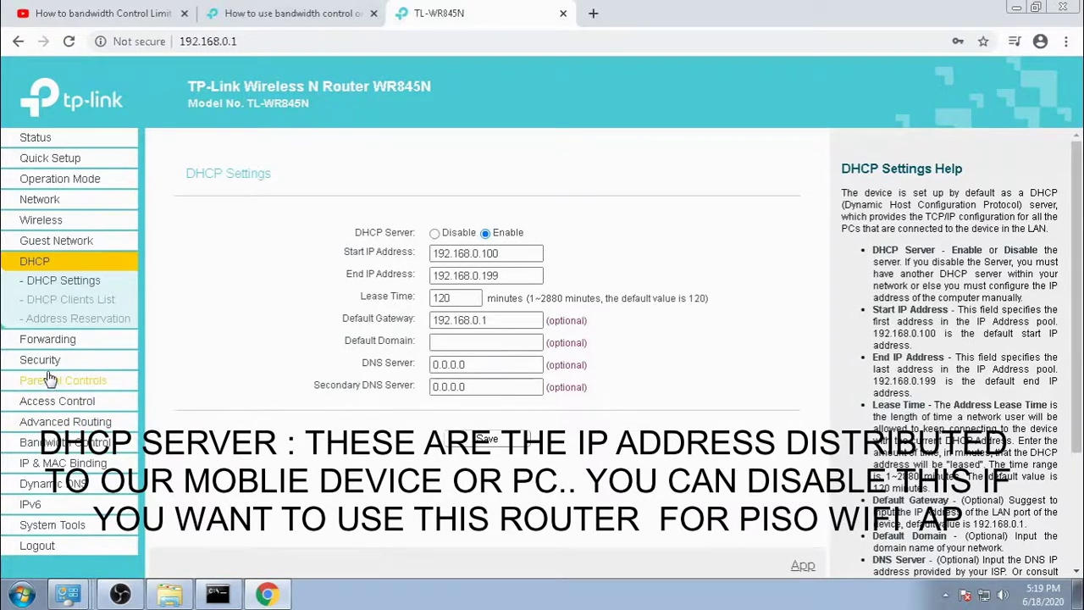
click(49, 340)
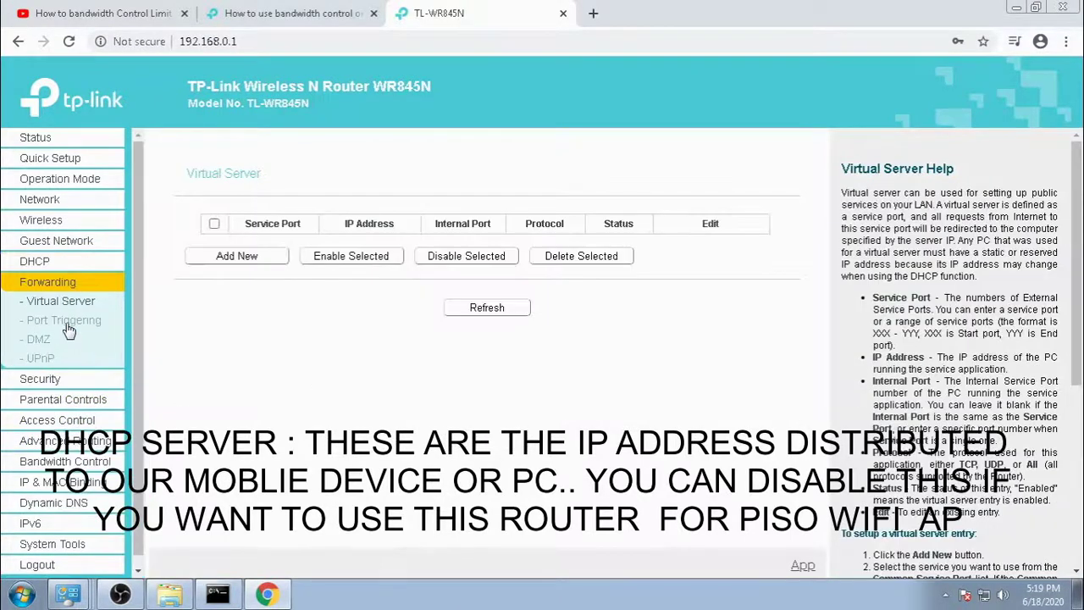
click(65, 461)
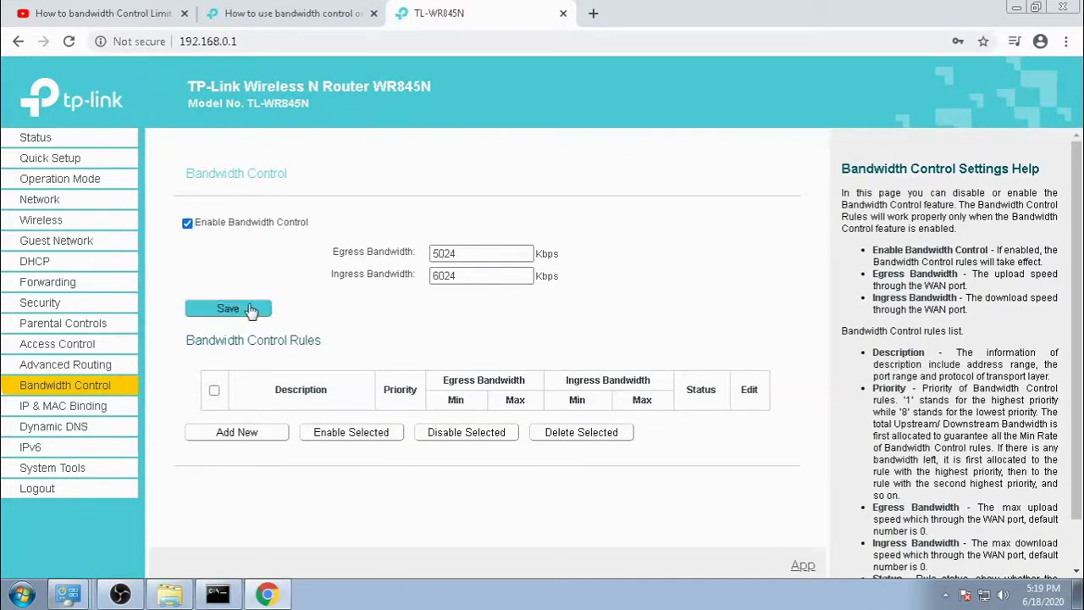
click(471, 253)
drag(471, 252, 406, 280)
click(479, 276)
click(474, 257)
click(463, 313)
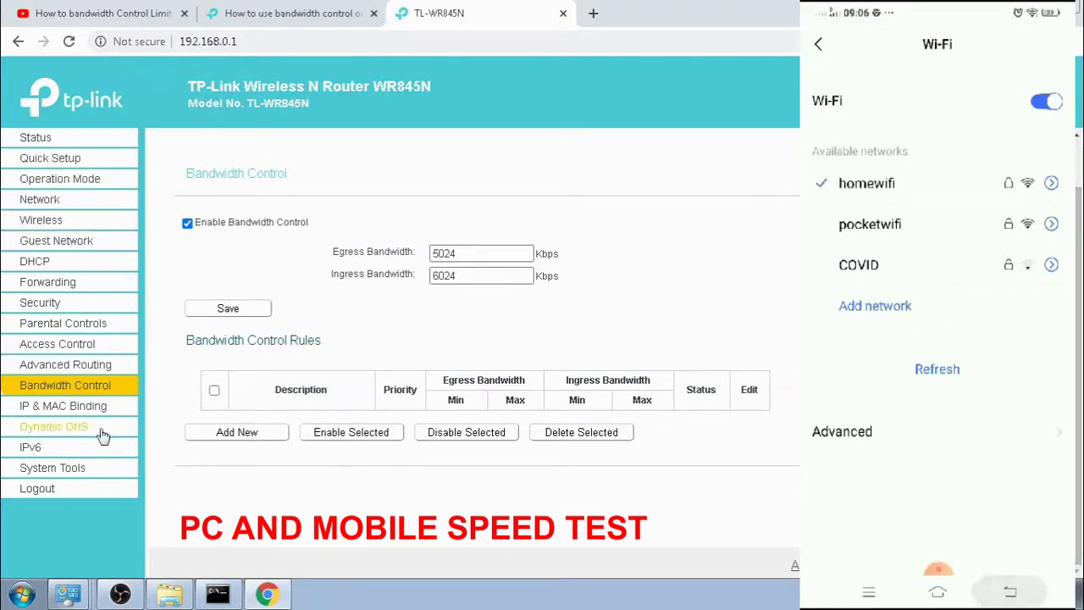
Check the router Status overview and bring back the running ping window
click(32, 137)
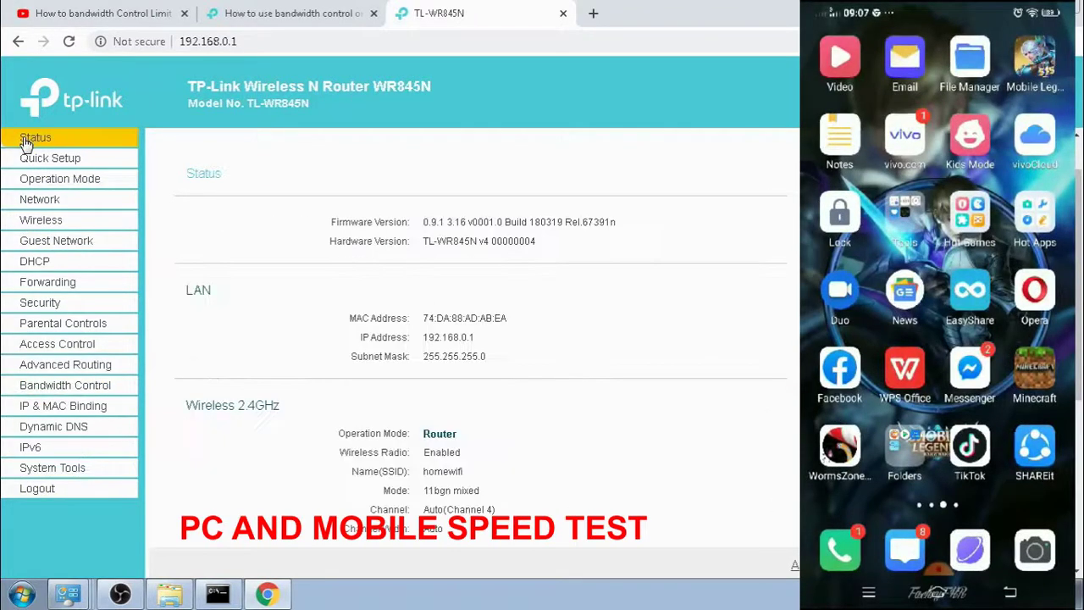
scroll(529, 355, down, 3)
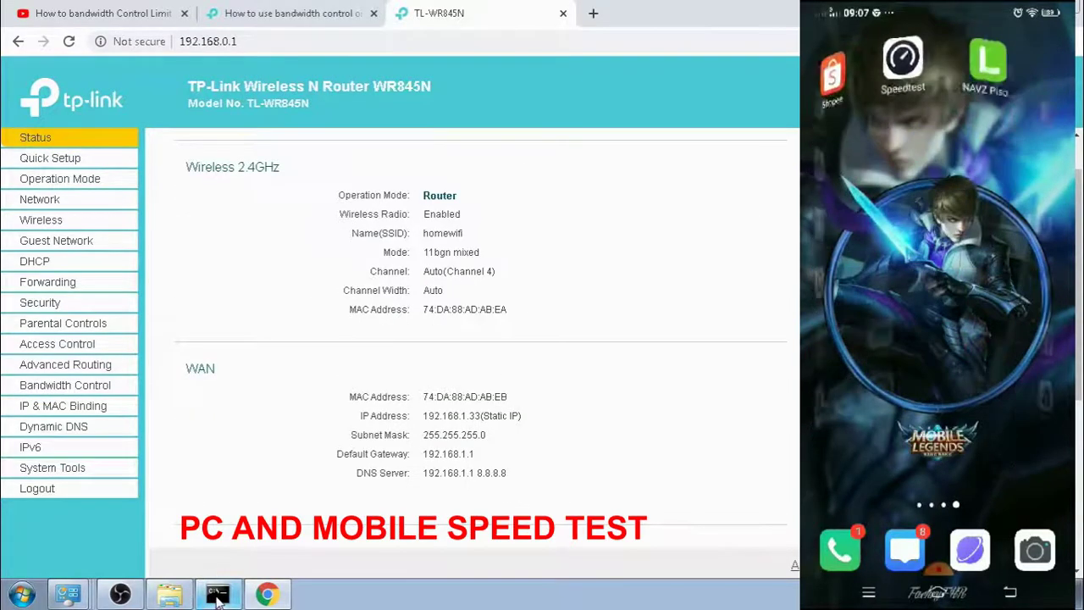
click(218, 595)
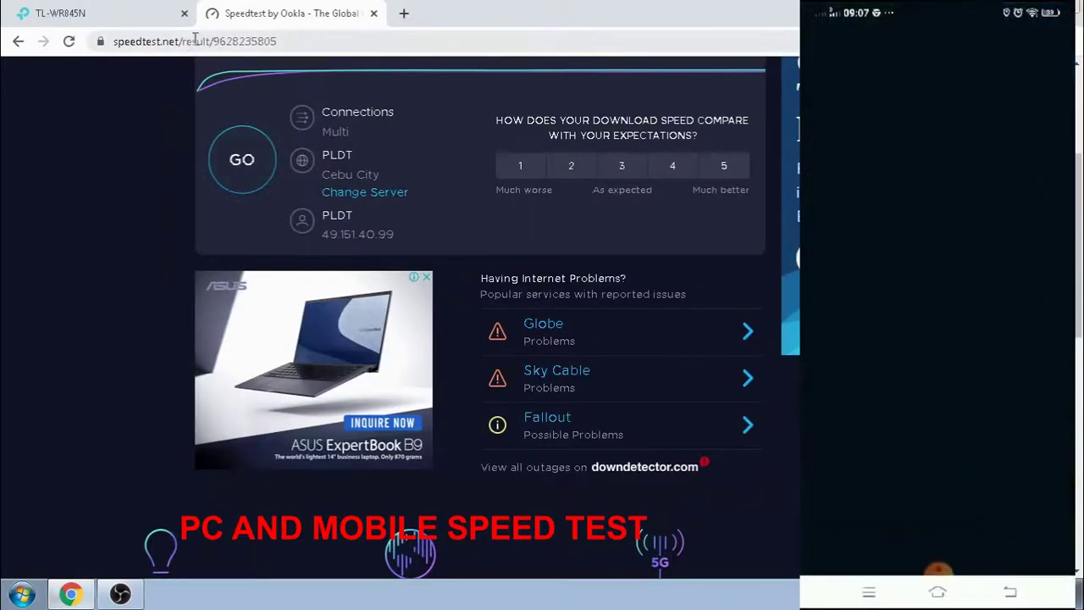
Reload speedtest.net without /result and run a new test: 5.69 Mbps down, 4.79 Mbps up
drag(176, 41, 562, 34)
key(BackSpace)
key(Return)
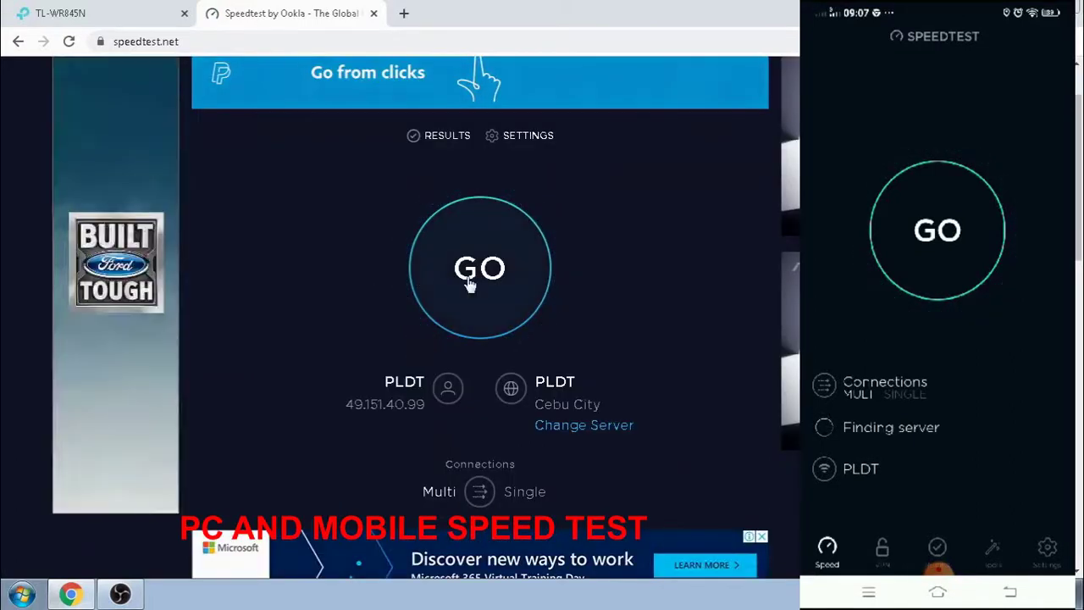
click(468, 284)
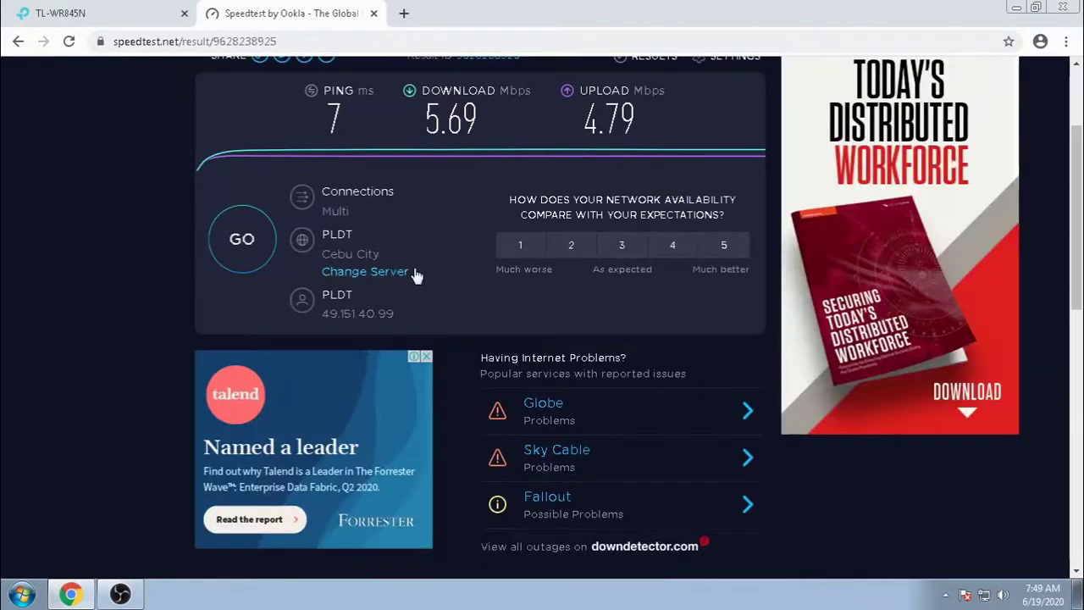
click(142, 17)
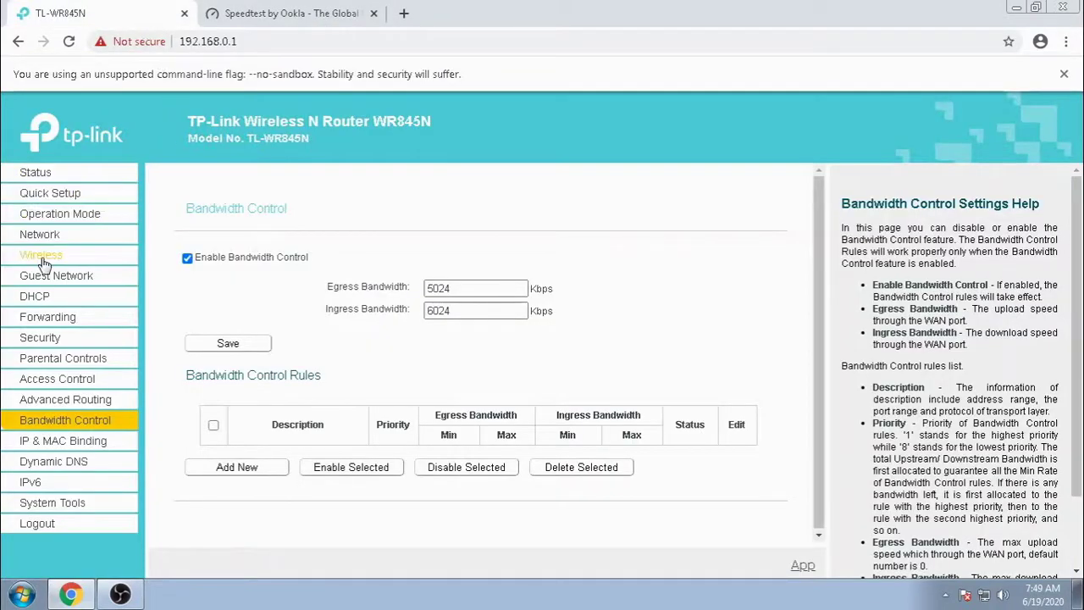
Show the Access Control rules table with the Deny rule 'ctrll' enabled for Any Time
click(68, 382)
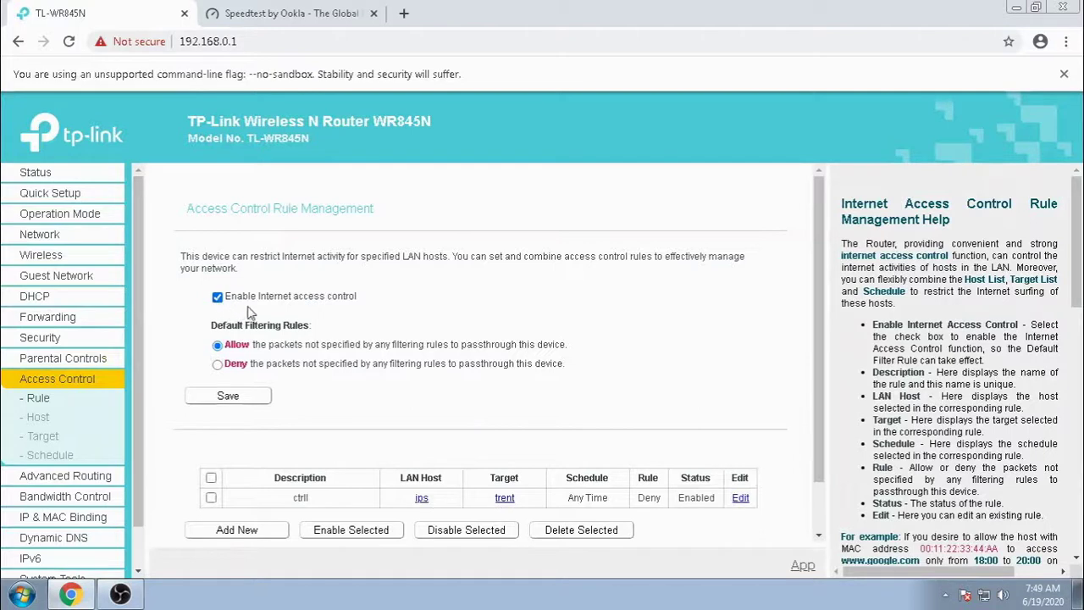
scroll(278, 379, down, 1)
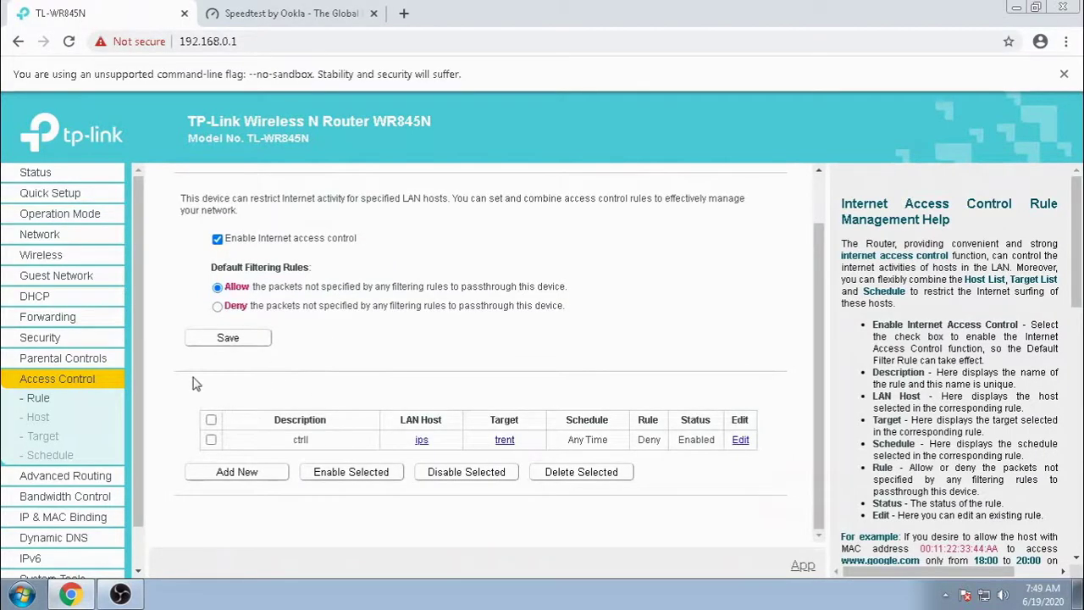
click(38, 417)
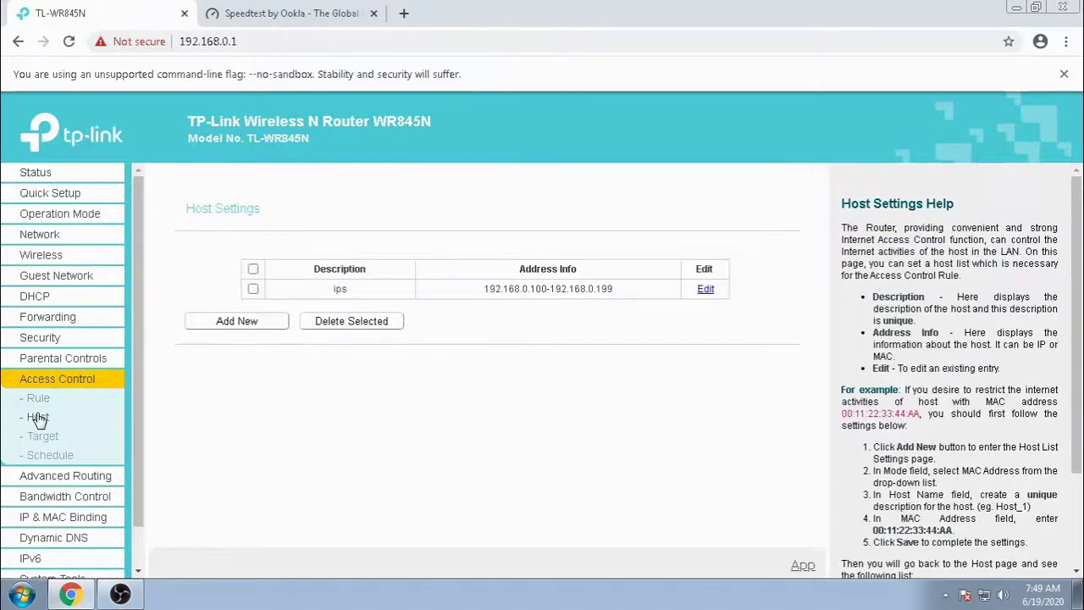
click(701, 291)
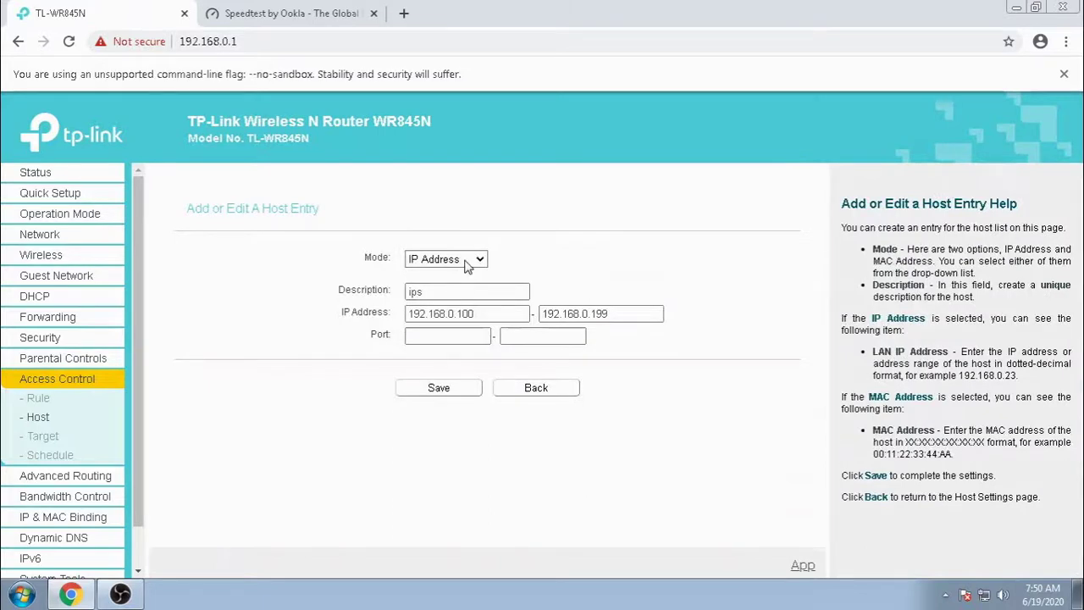
click(466, 266)
click(440, 275)
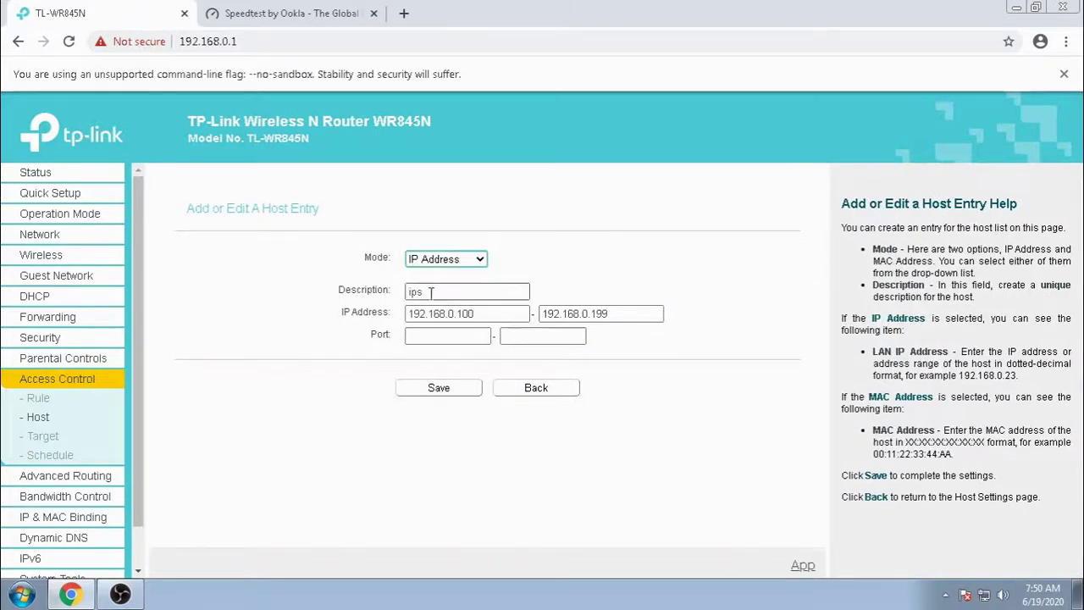
click(431, 292)
double_click(430, 292)
click(430, 292)
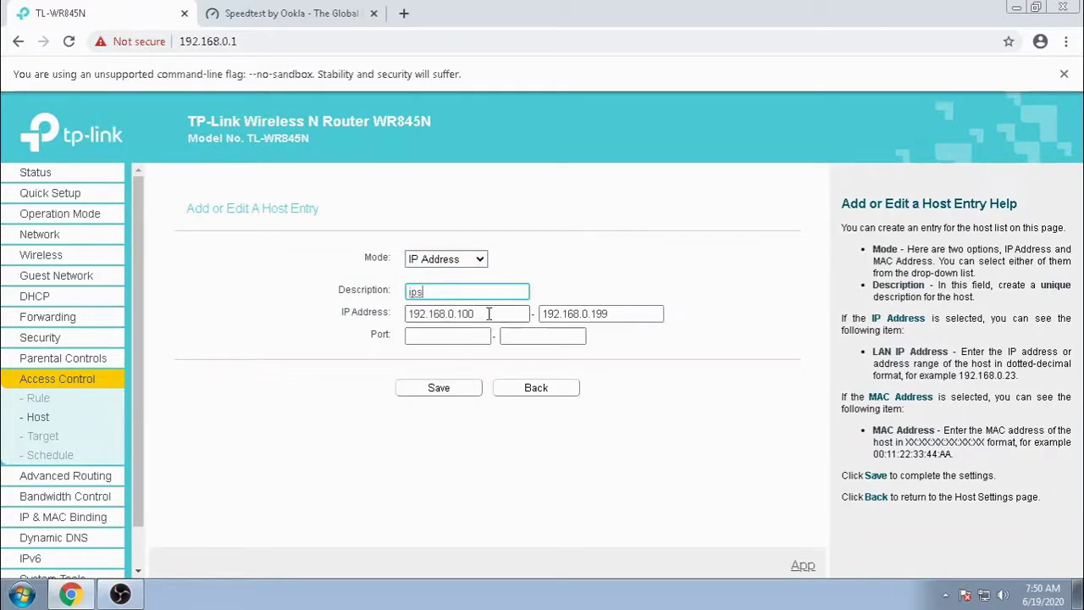
drag(489, 312, 381, 320)
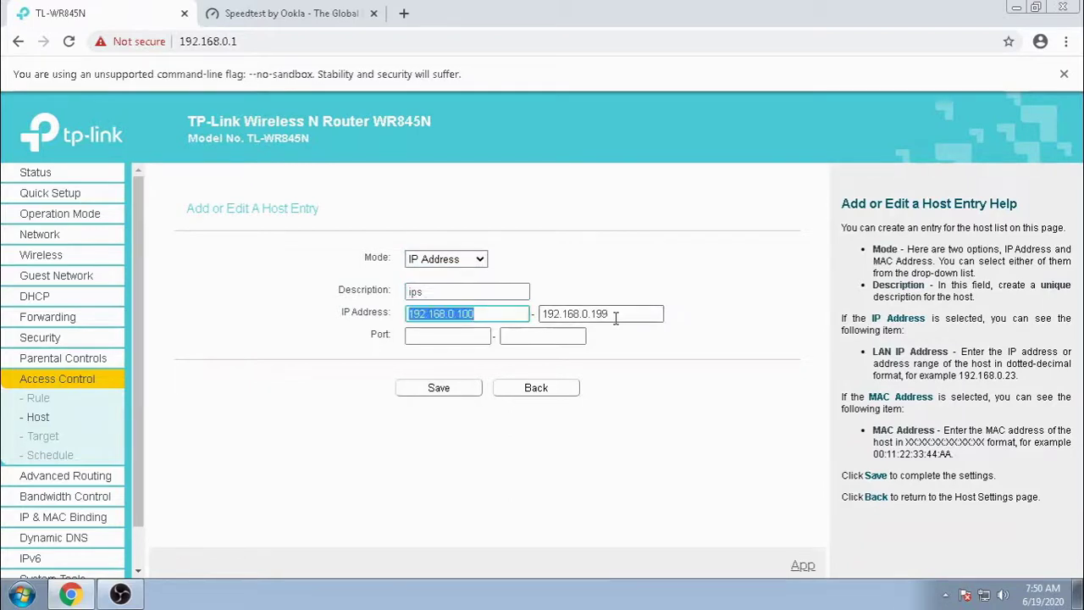
drag(457, 313, 480, 313)
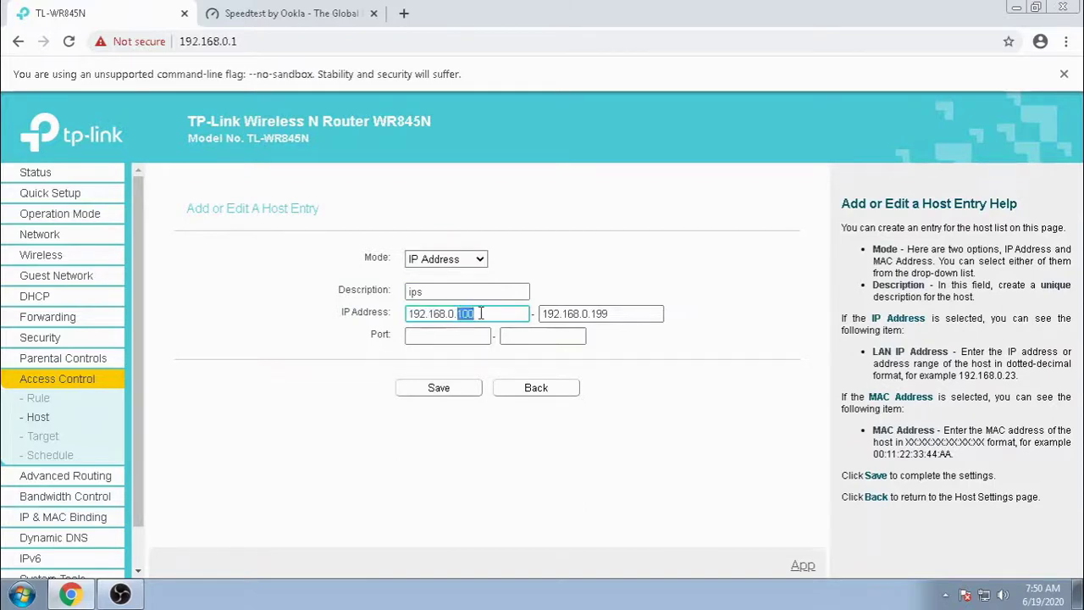
click(480, 313)
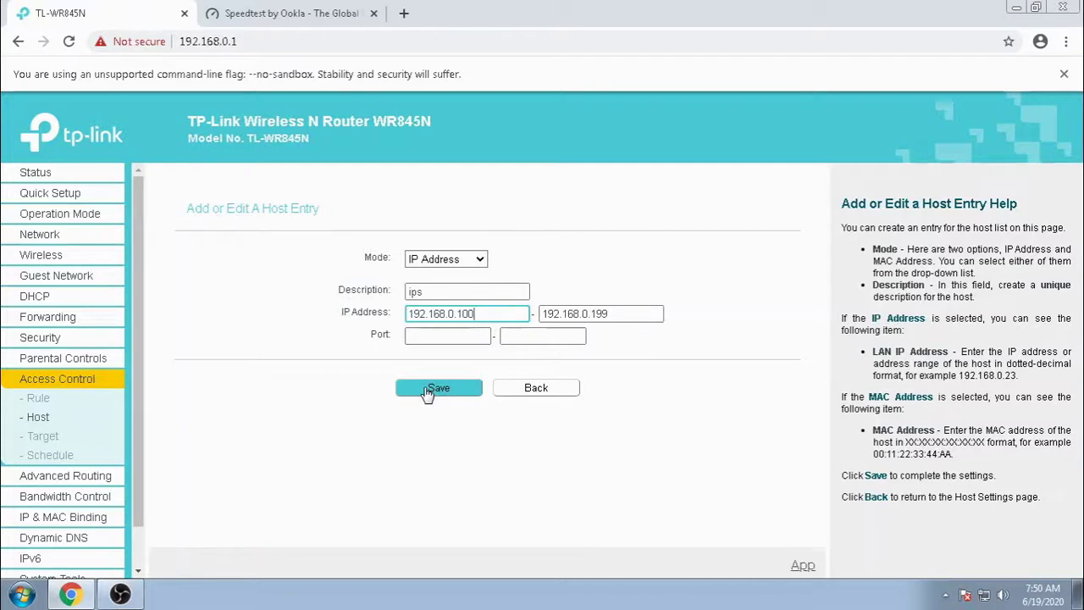
click(316, 372)
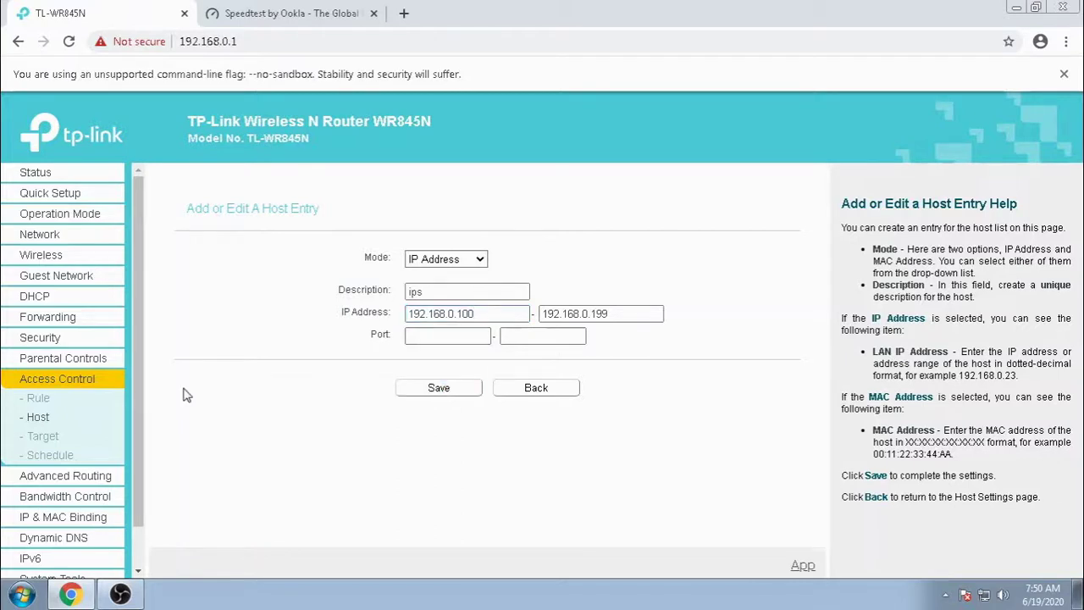
click(38, 418)
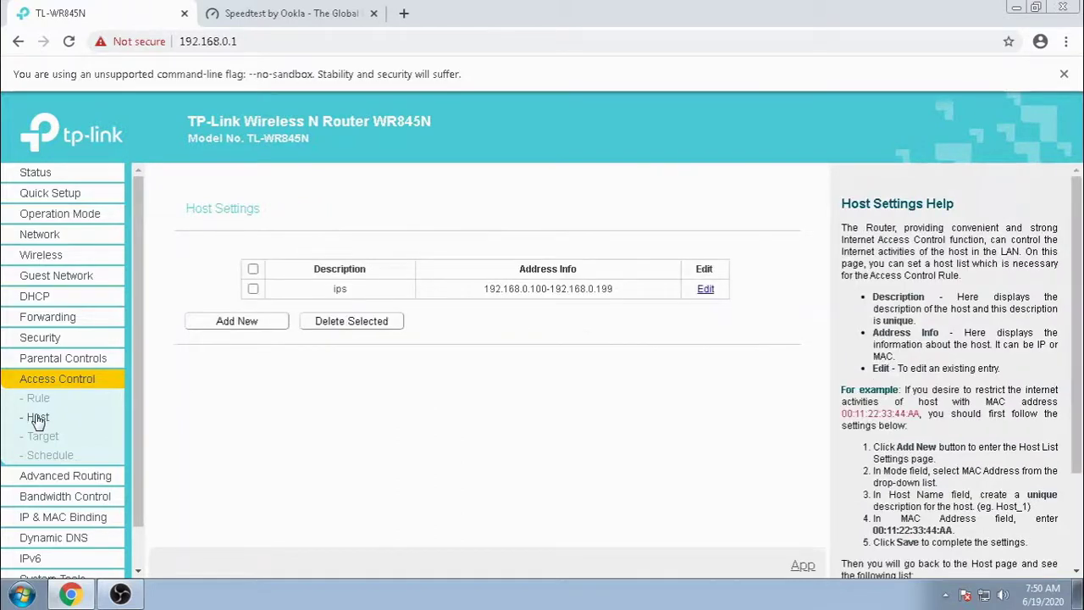
click(41, 436)
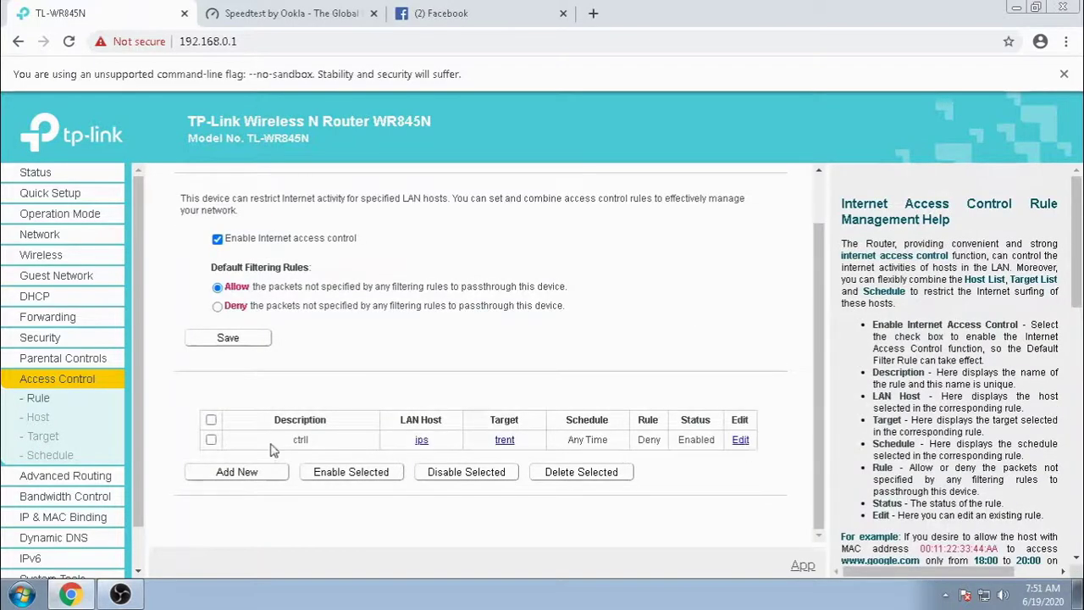
Edit the ctrll rule, change its description to ctrlls, and keep ips as LAN host
click(739, 440)
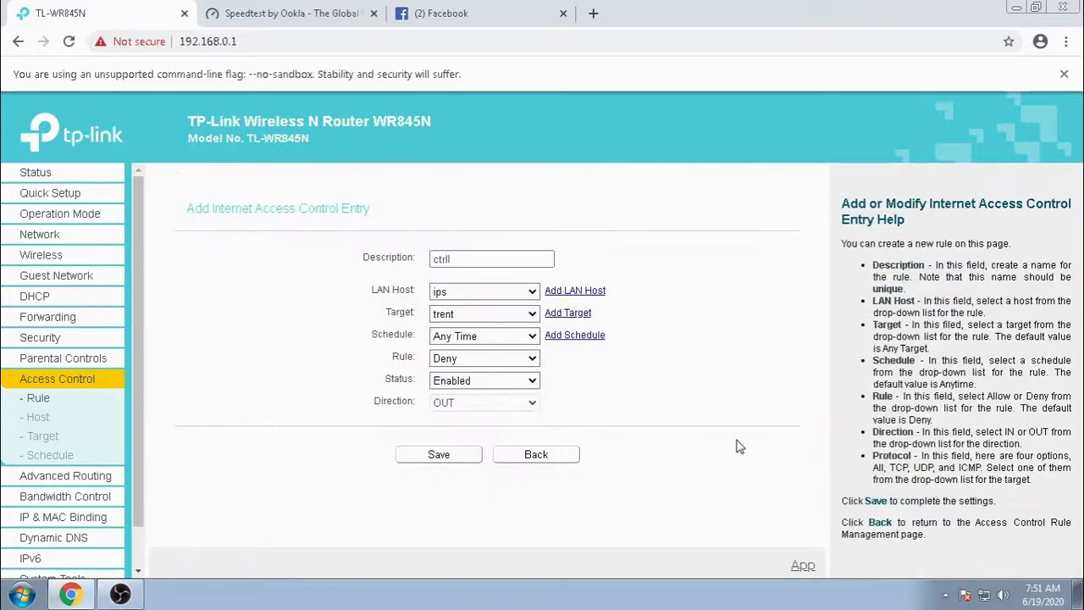
click(461, 258)
key(ctrl+a)
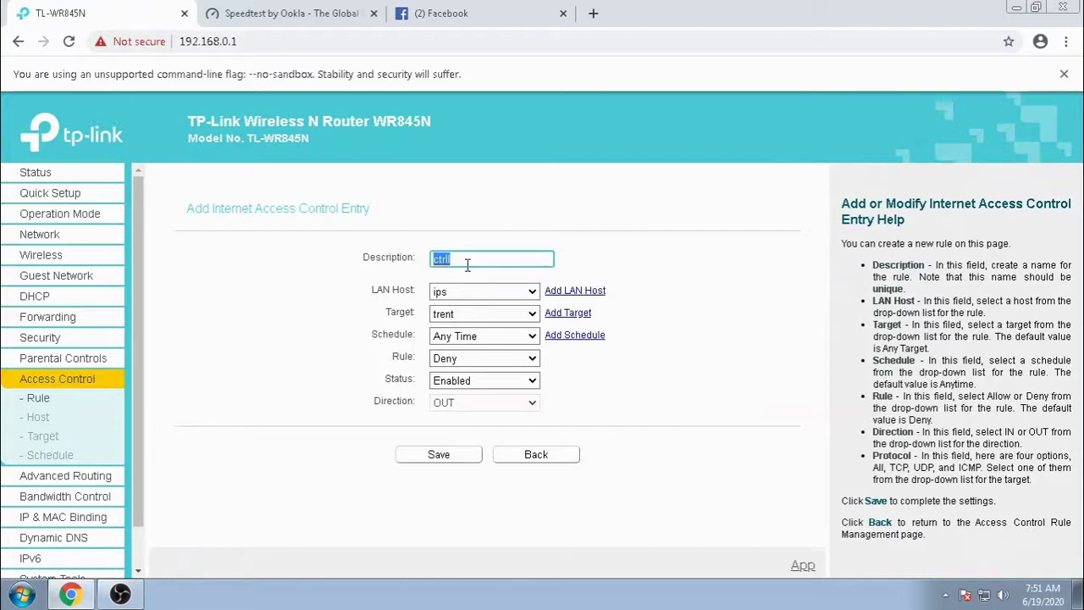
click(495, 264)
text(ssdsd)
key(BackSpace)
key(BackSpace)
key(BackSpace)
key(BackSpace)
click(452, 292)
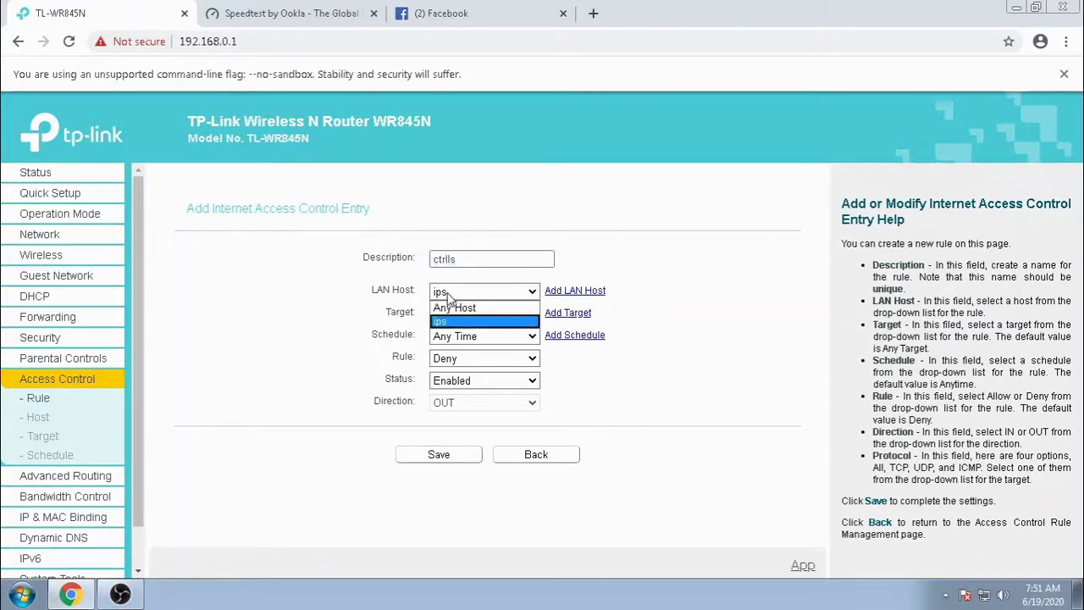
click(442, 322)
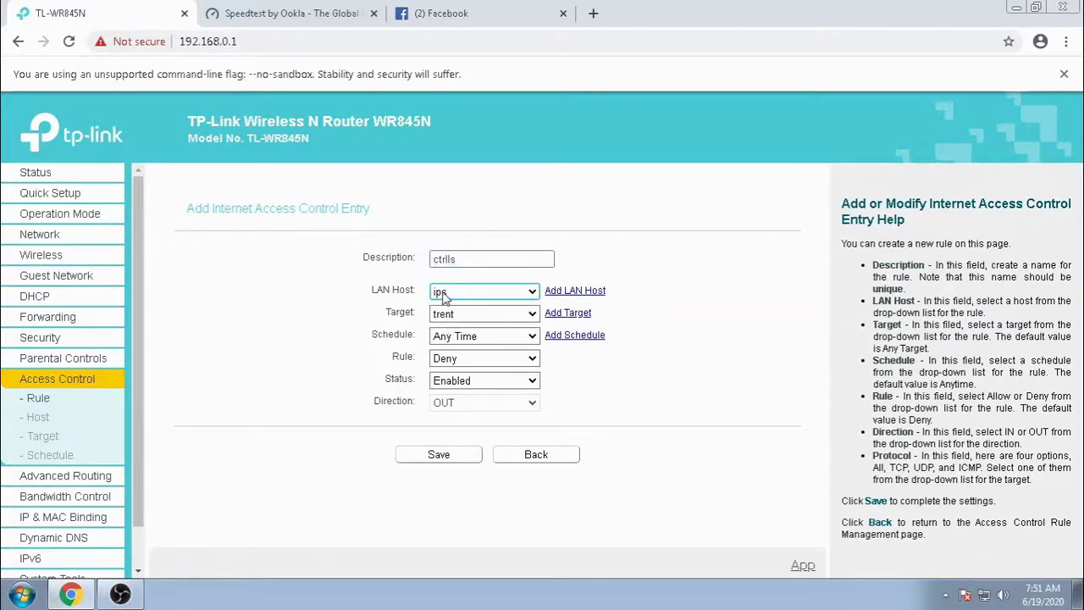
Check the ips host and trent target names, keeping trent as the ctrll rule's target
click(35, 418)
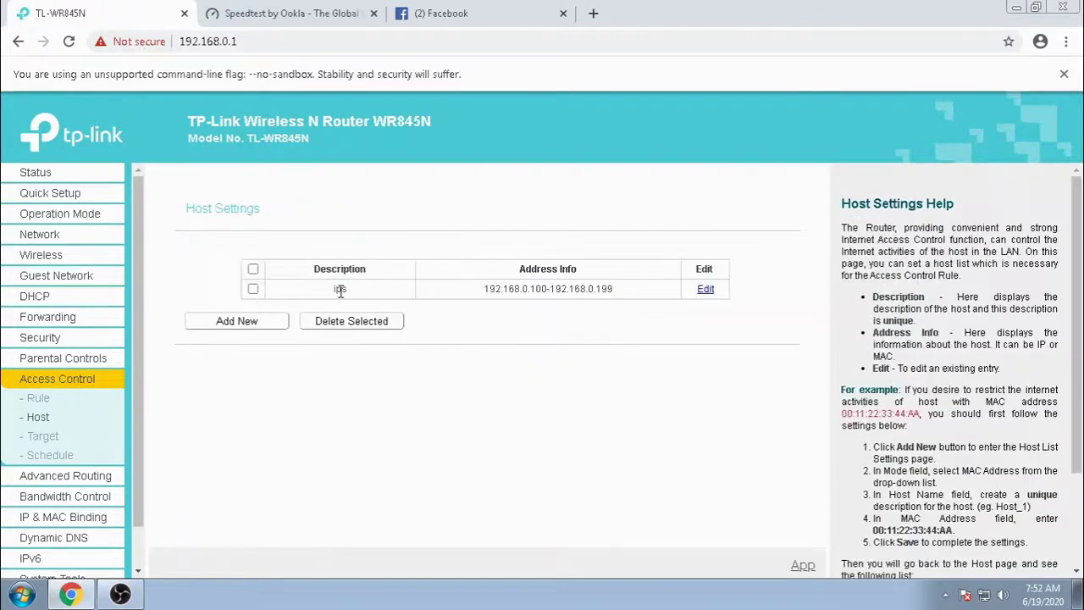
double_click(353, 292)
click(51, 385)
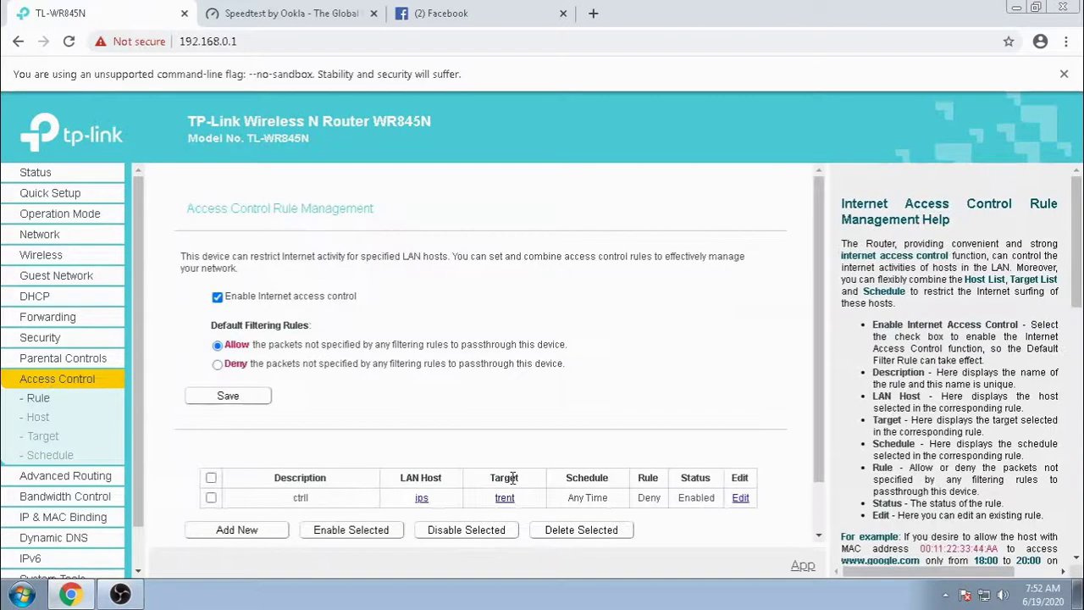
click(739, 501)
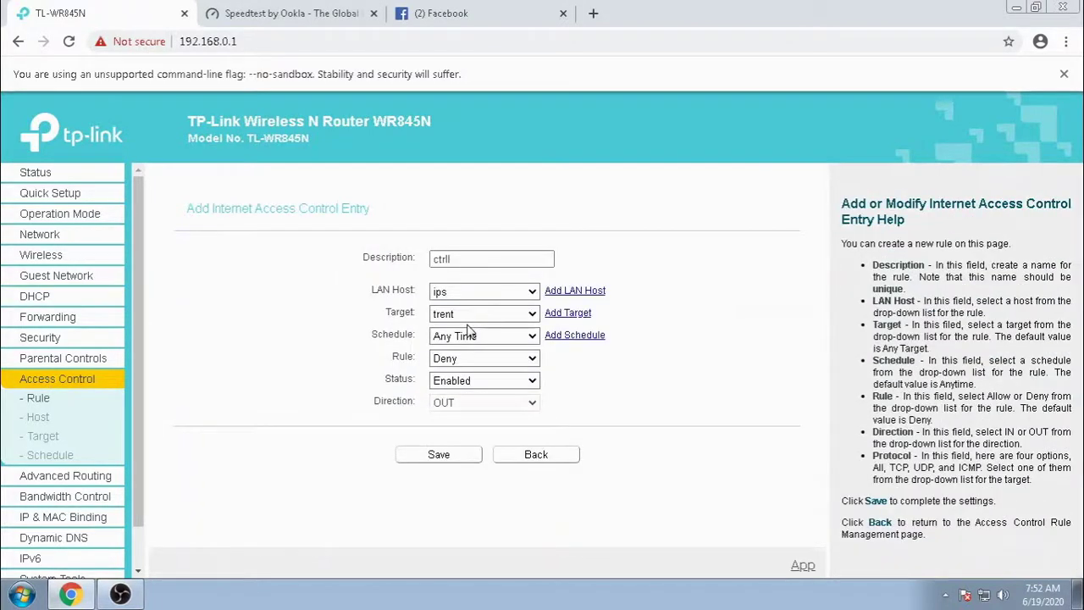
click(467, 315)
click(464, 317)
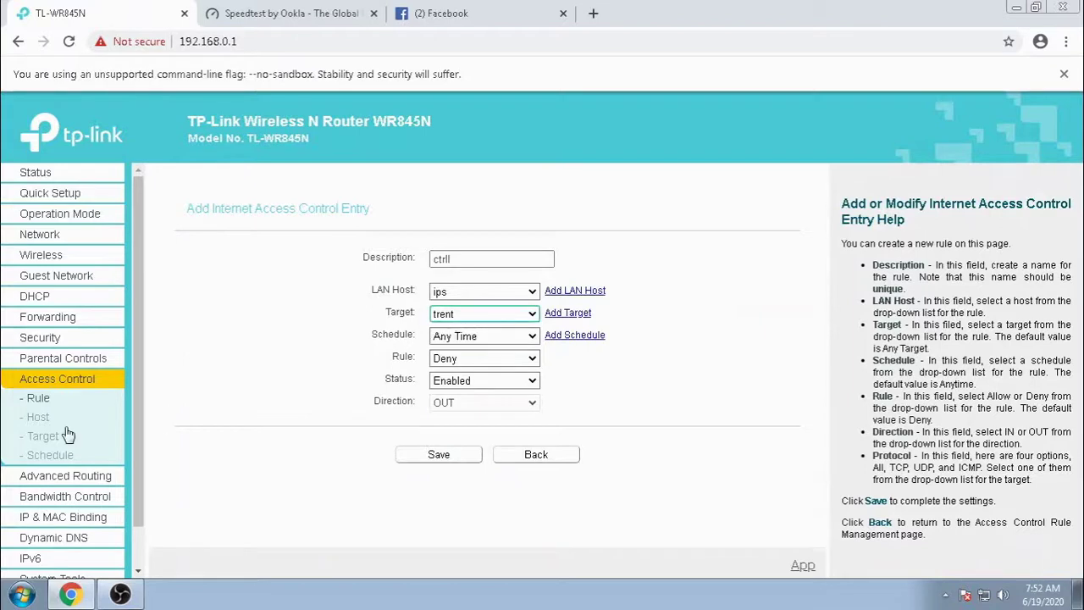
click(43, 436)
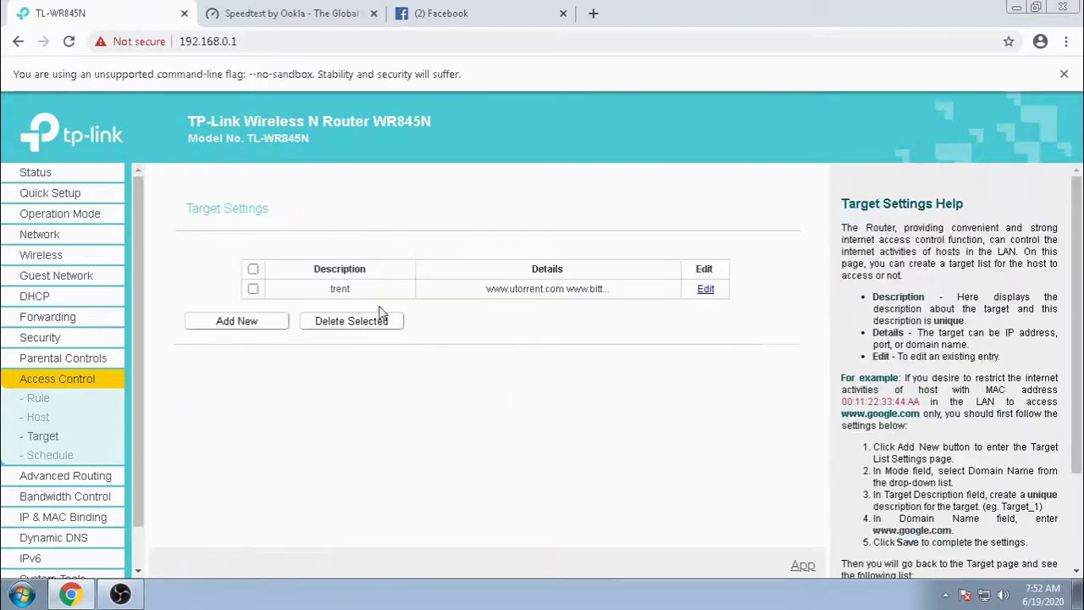
drag(359, 288, 315, 290)
click(41, 401)
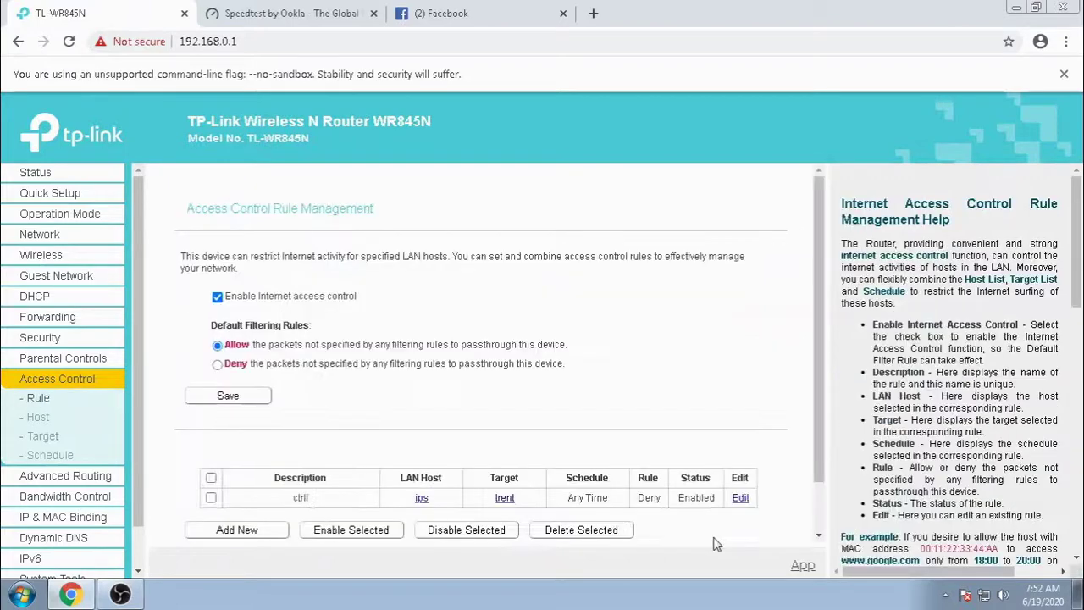
Set the ctrll rule's schedule to scd and check the scd schedule's name
click(738, 493)
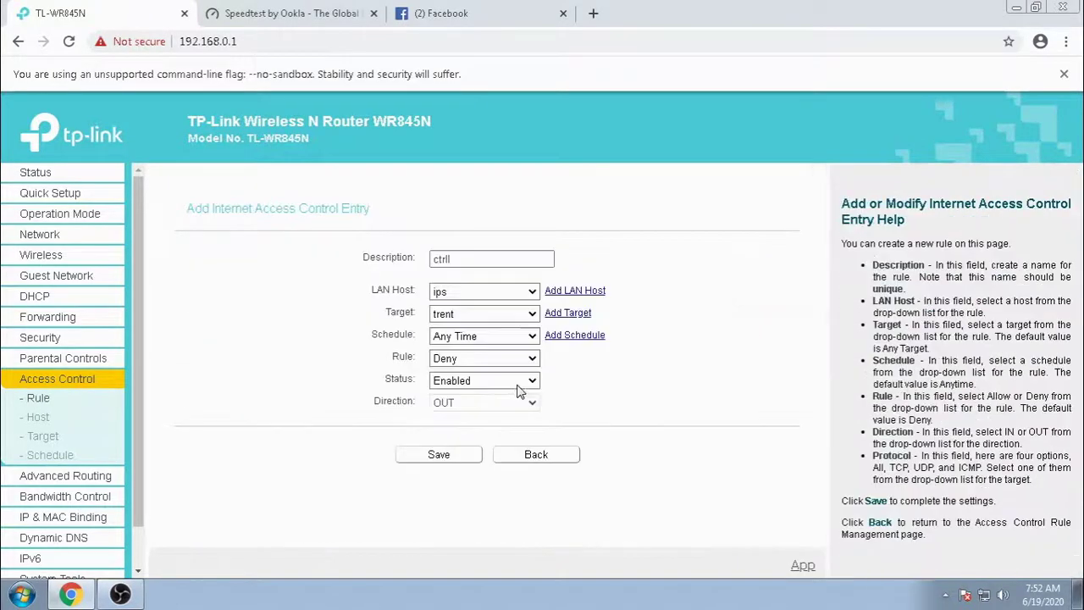
click(484, 339)
click(484, 339)
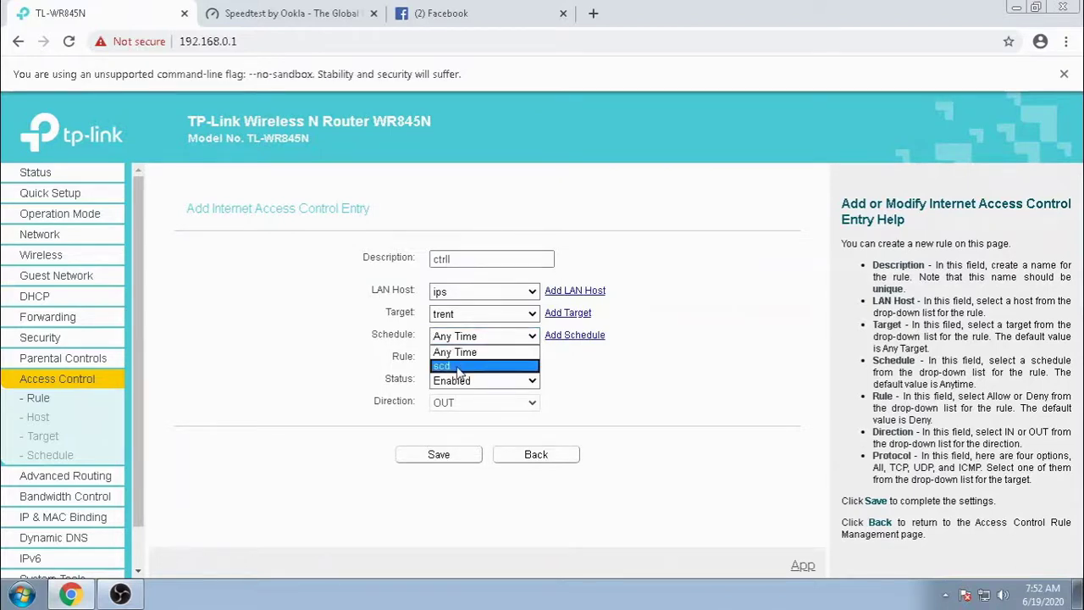
click(457, 366)
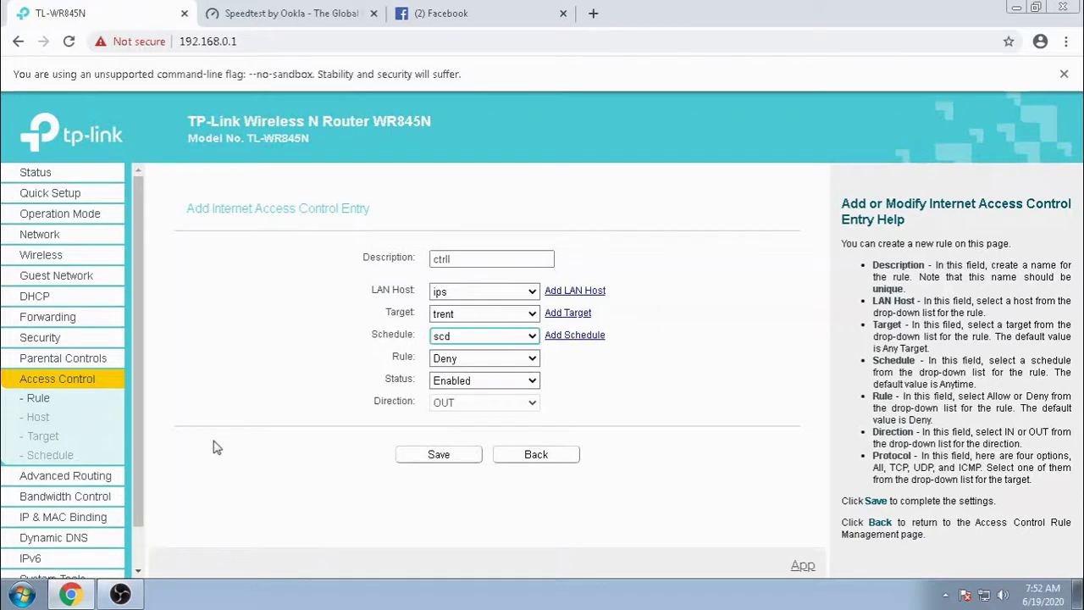
click(47, 455)
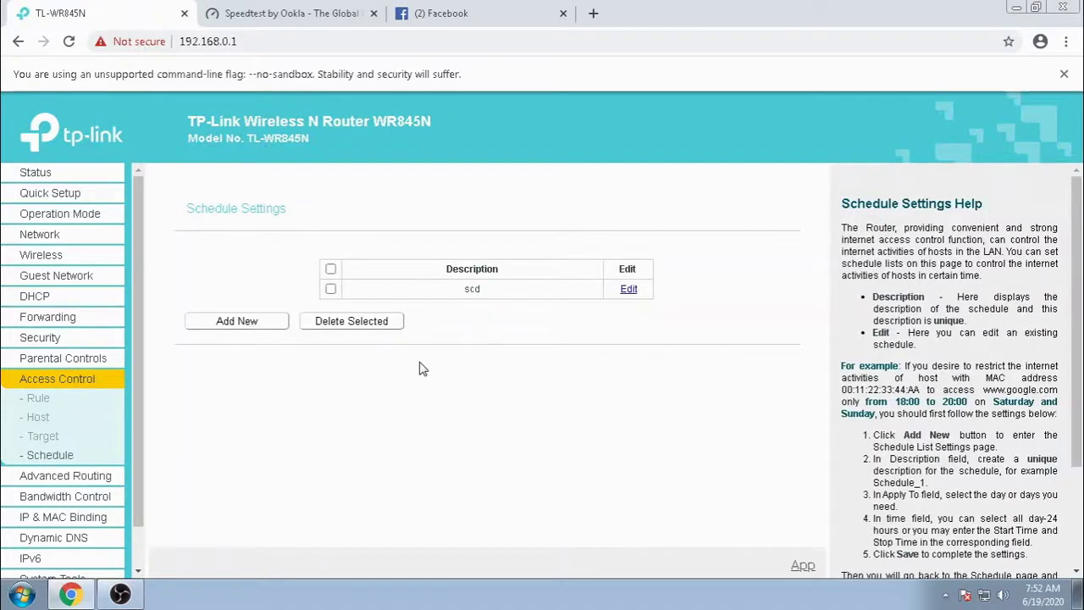
drag(484, 290, 446, 295)
click(37, 381)
Set the ctrll rule to Deny with status Enabled
scroll(430, 412, down, 2)
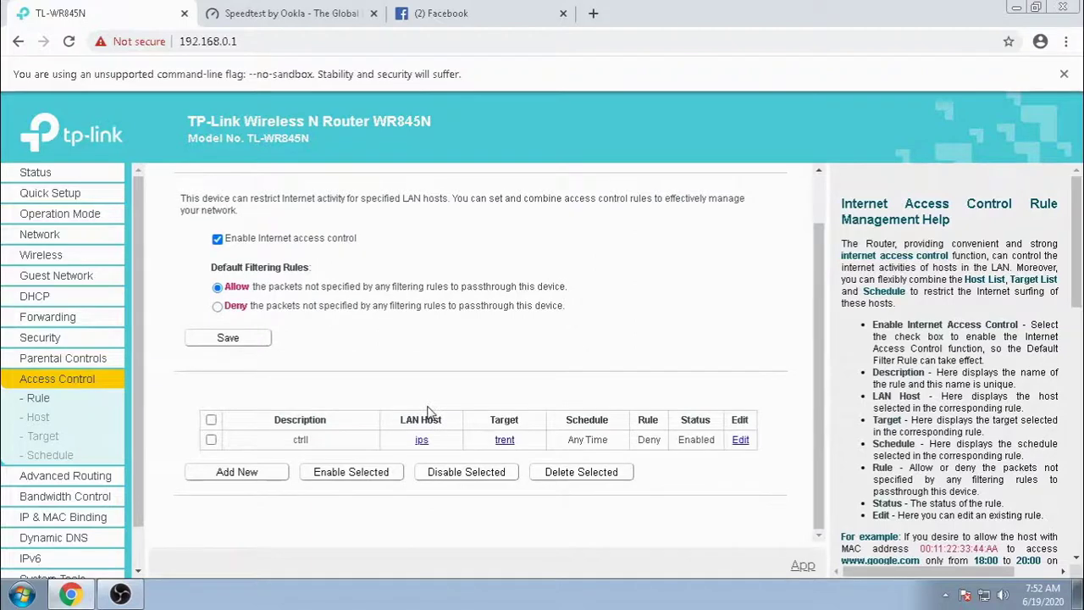
click(740, 440)
click(463, 359)
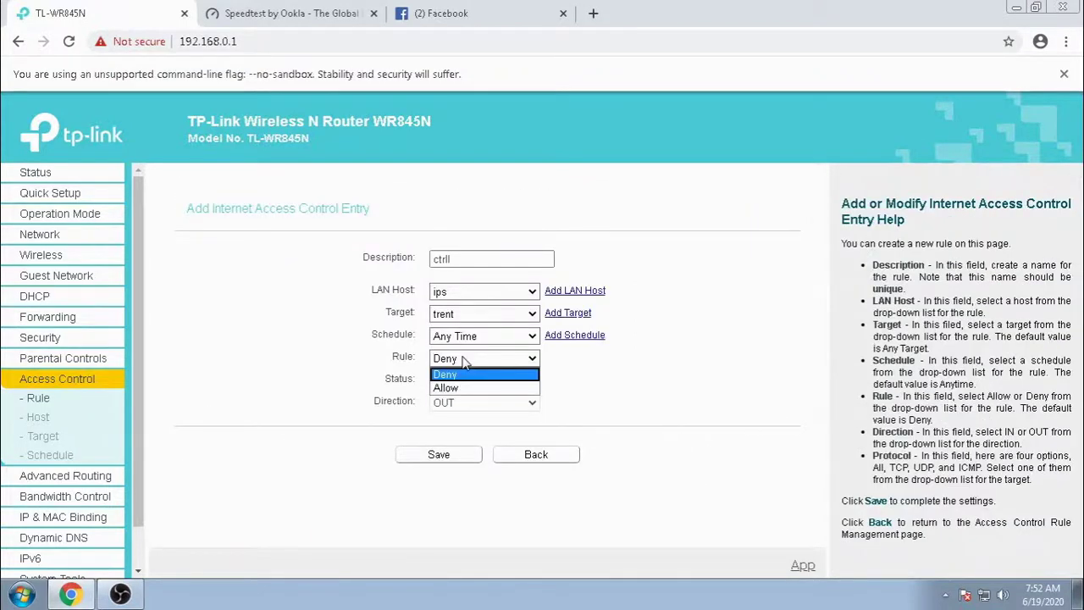
click(446, 375)
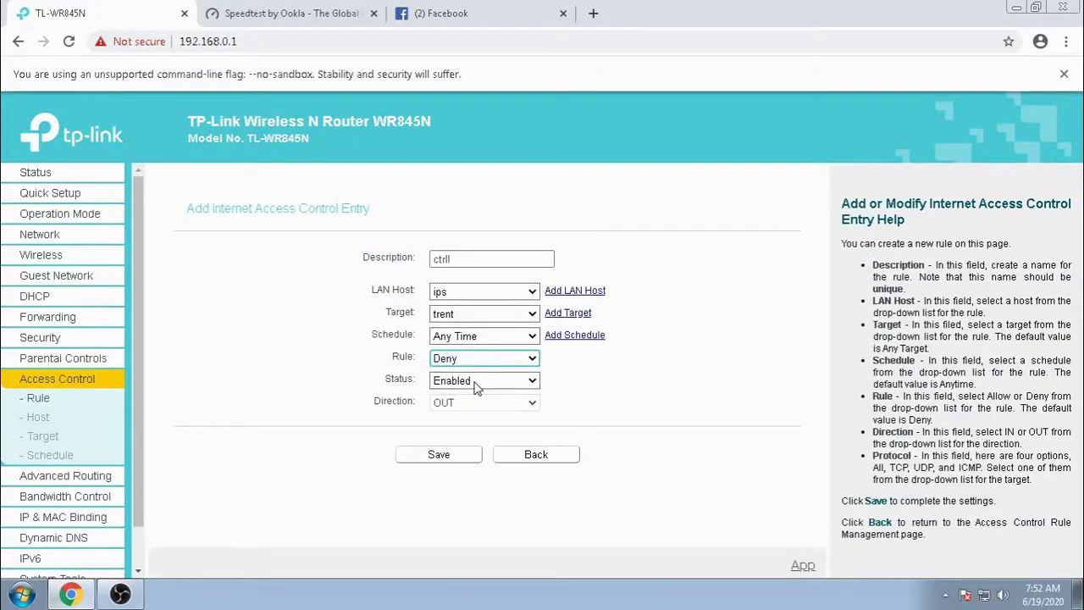
click(477, 382)
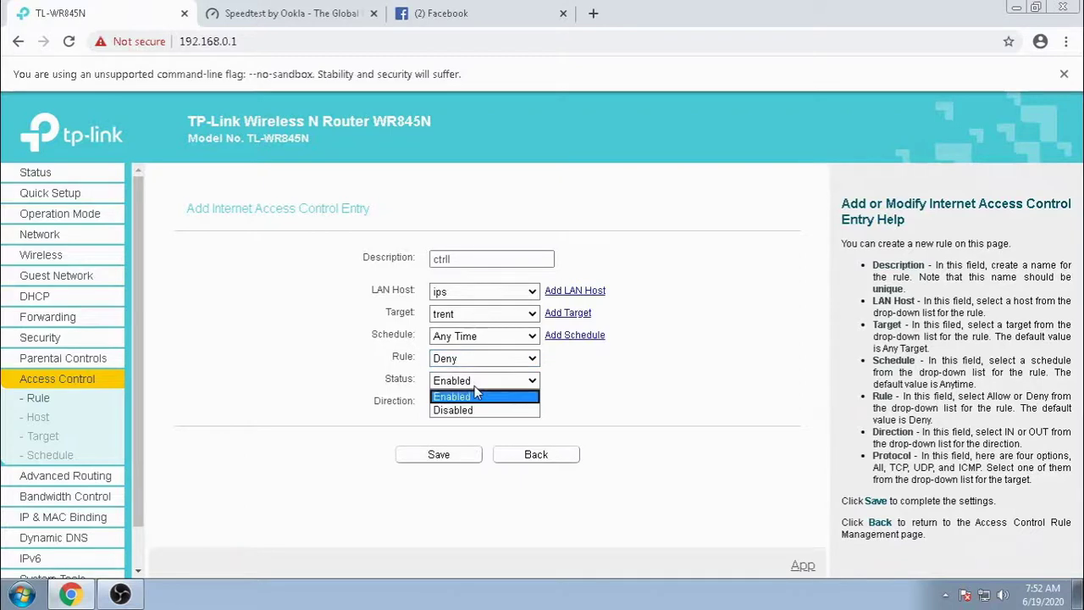
click(477, 394)
click(460, 414)
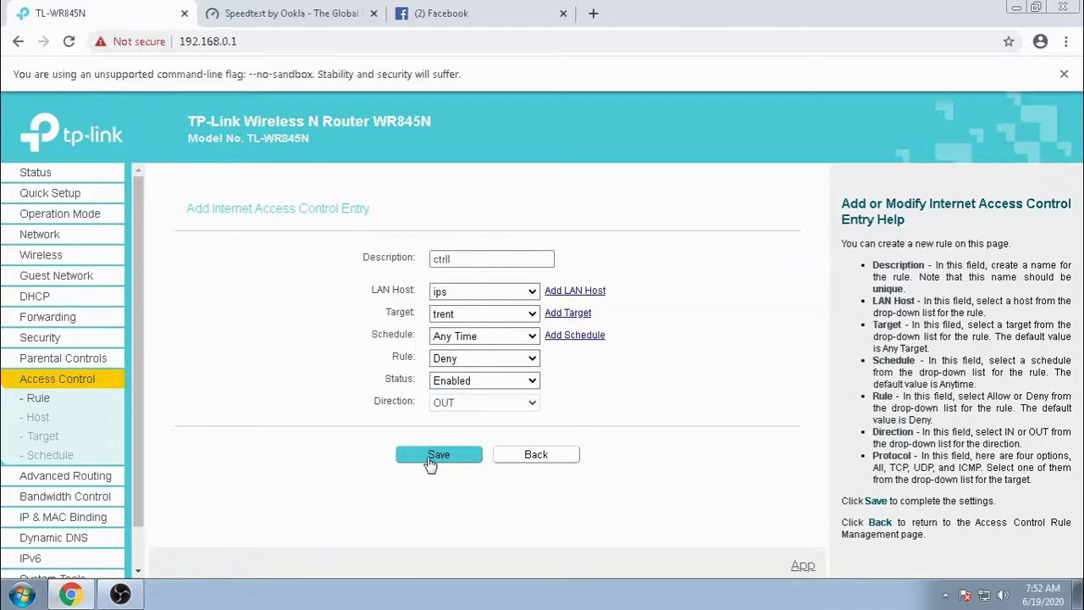
Load facebook.com in the Facebook tab
click(424, 12)
click(19, 43)
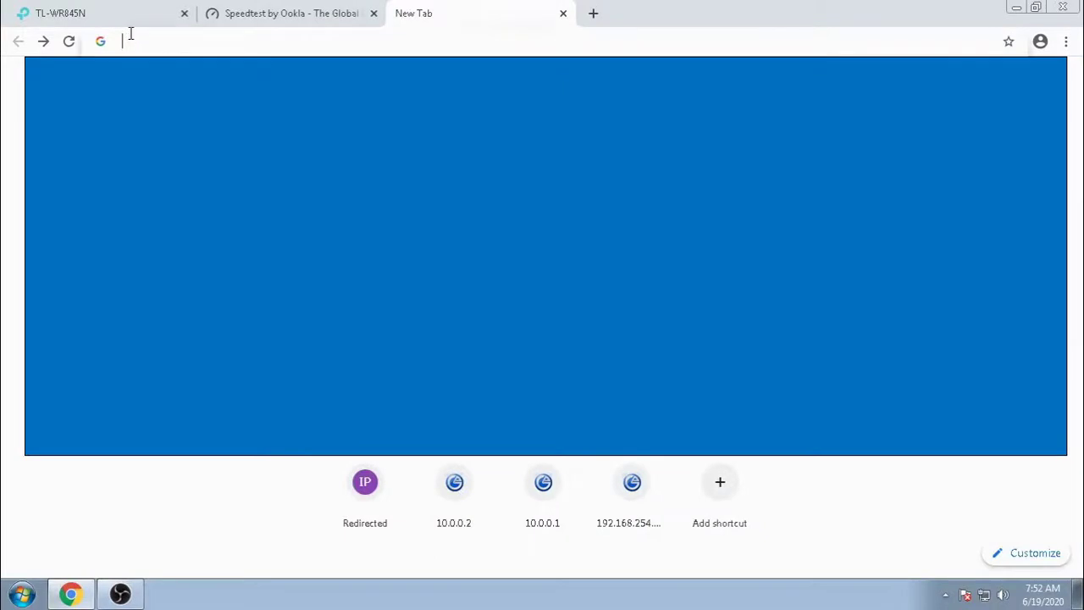
text(facebook.com)
key(Return)
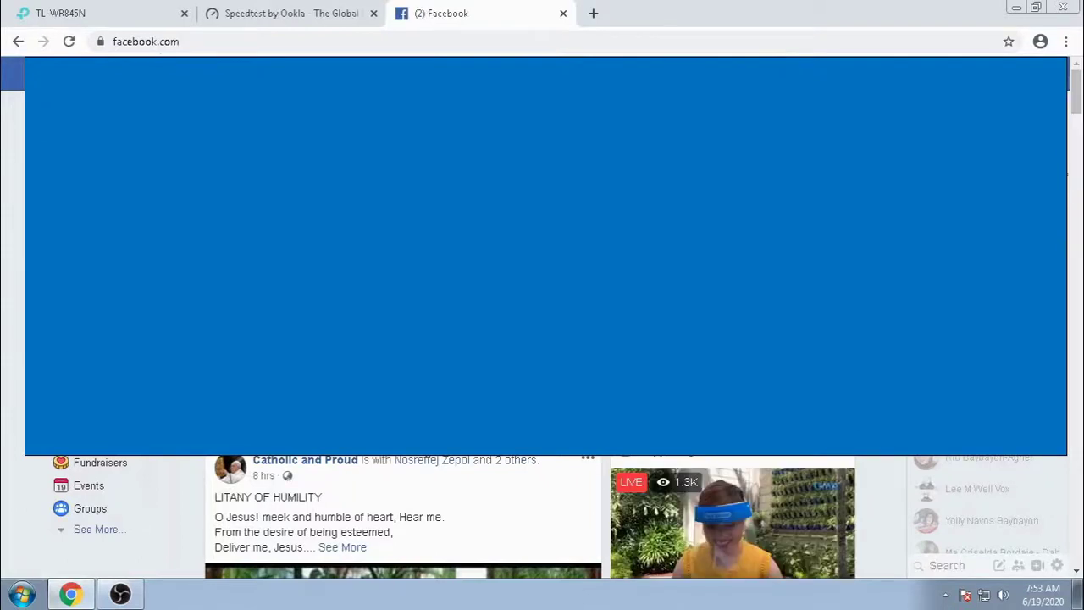
Save the ctrll deny rule in the router settings tab
click(99, 13)
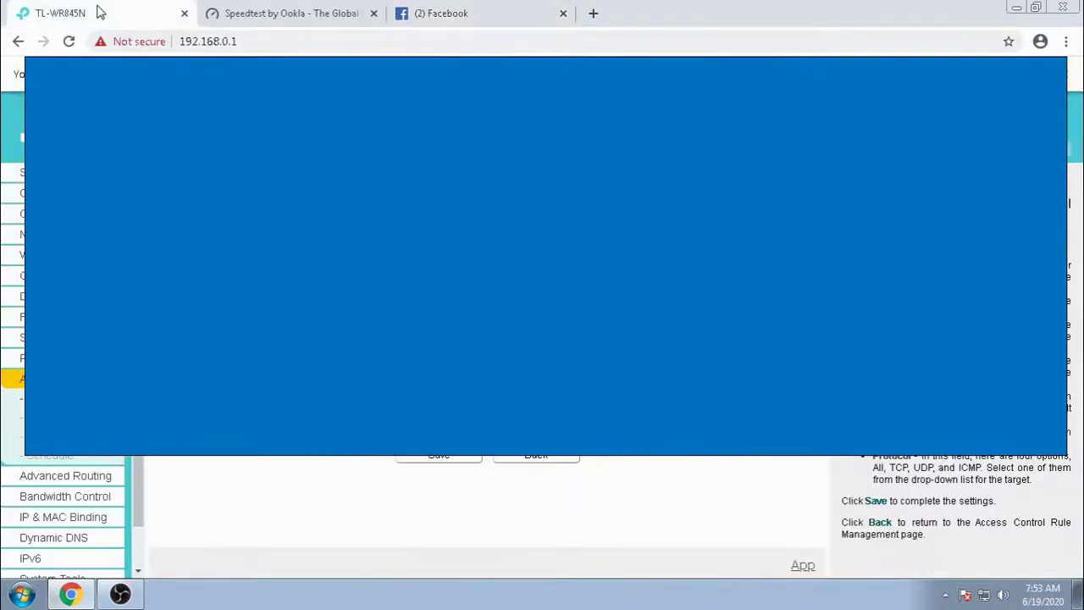
click(440, 457)
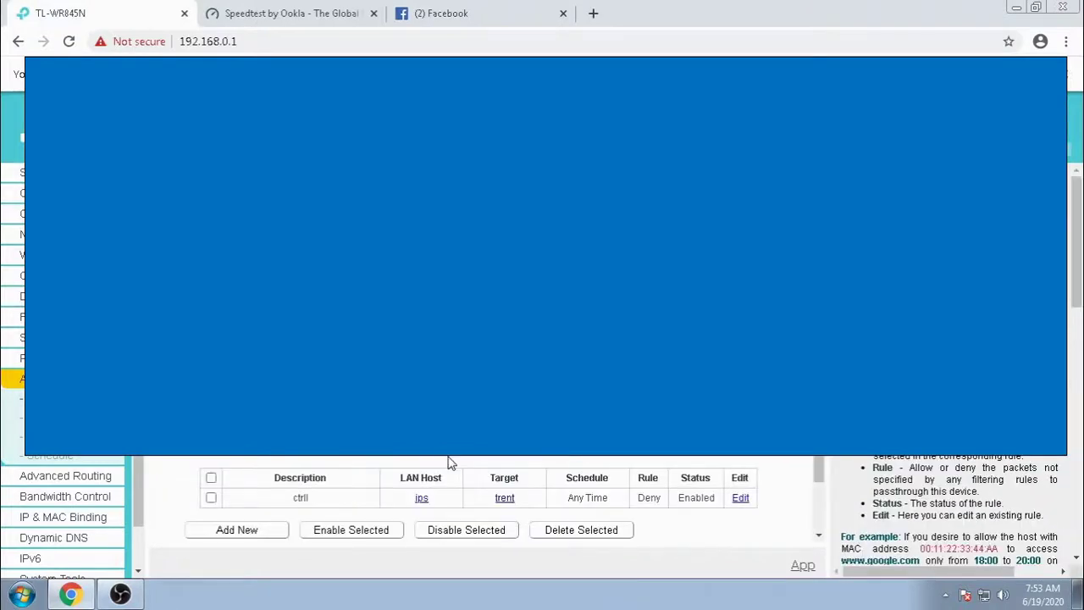
scroll(395, 472, down, 1)
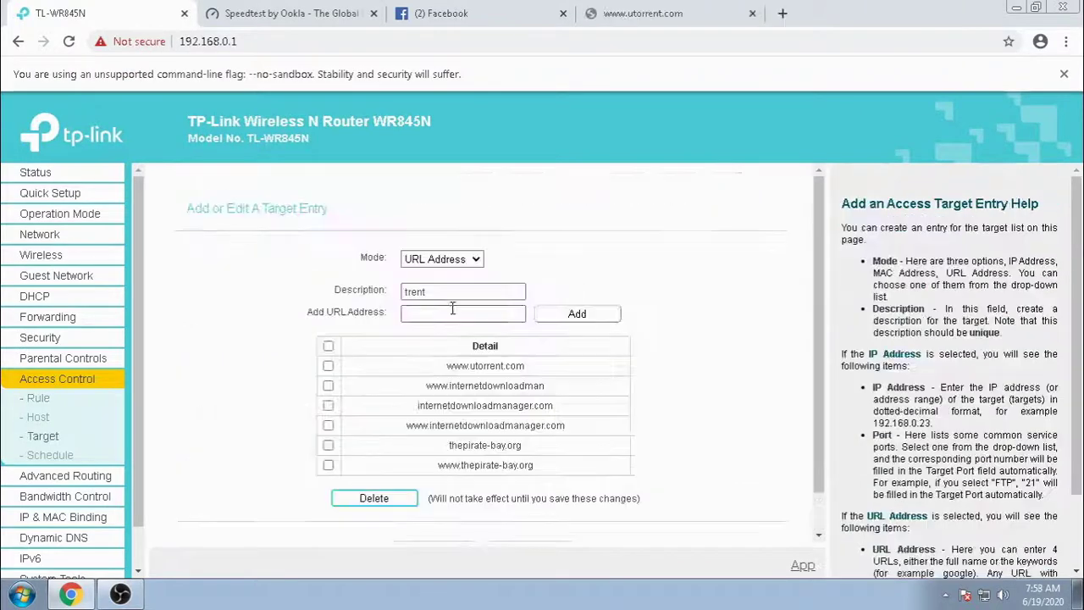
click(469, 314)
text(www.bittorrent.com)
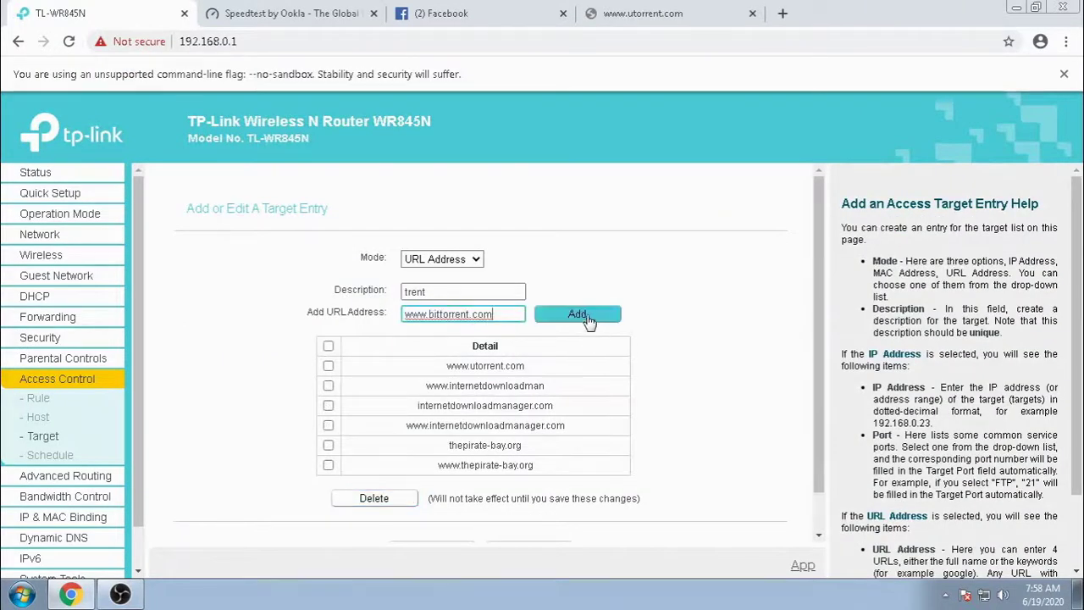
click(583, 315)
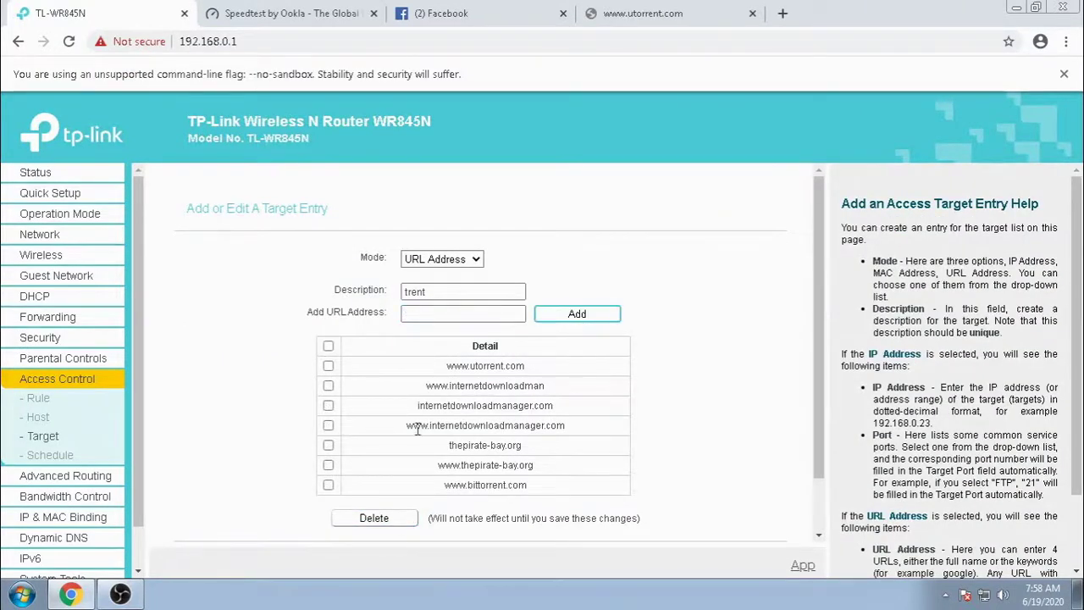
drag(546, 495, 427, 489)
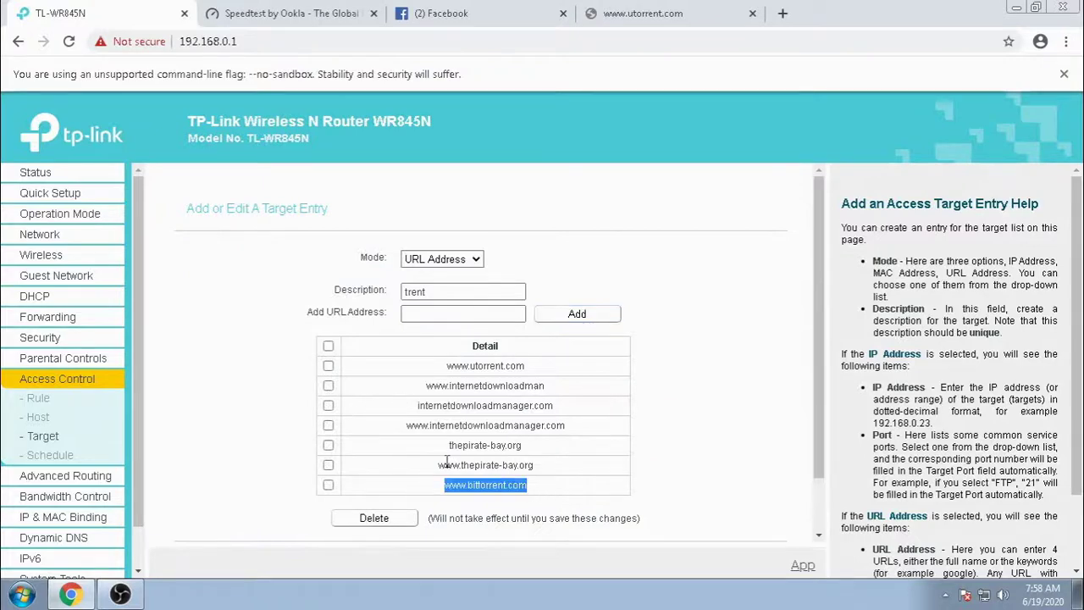
scroll(550, 500, down, 1)
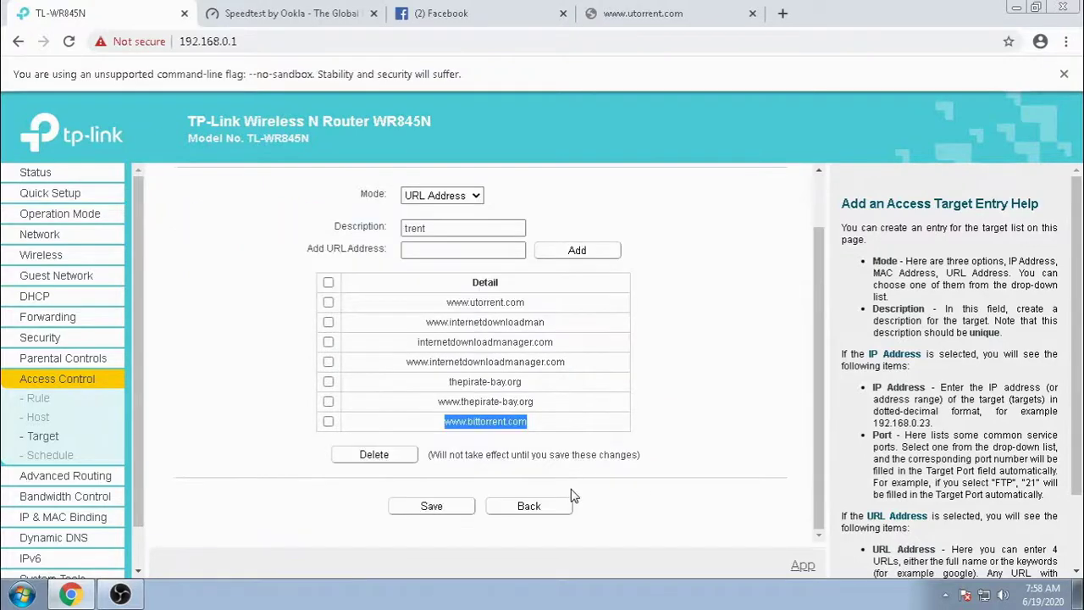
click(441, 508)
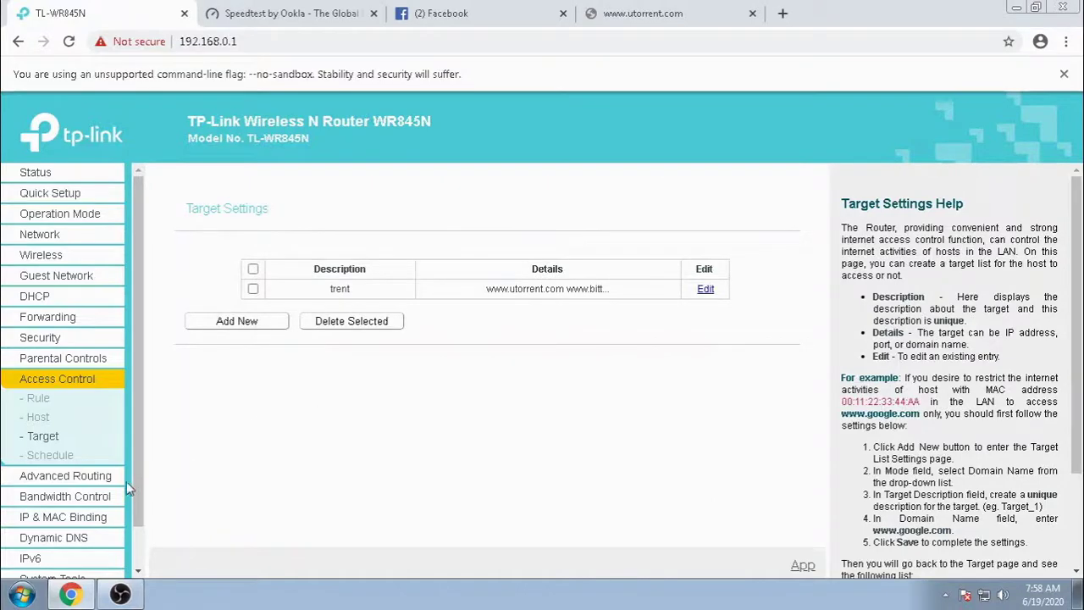
Draft a new ips/trent/scd Deny rule, abandon it, and re-save the ctrll rule
click(38, 398)
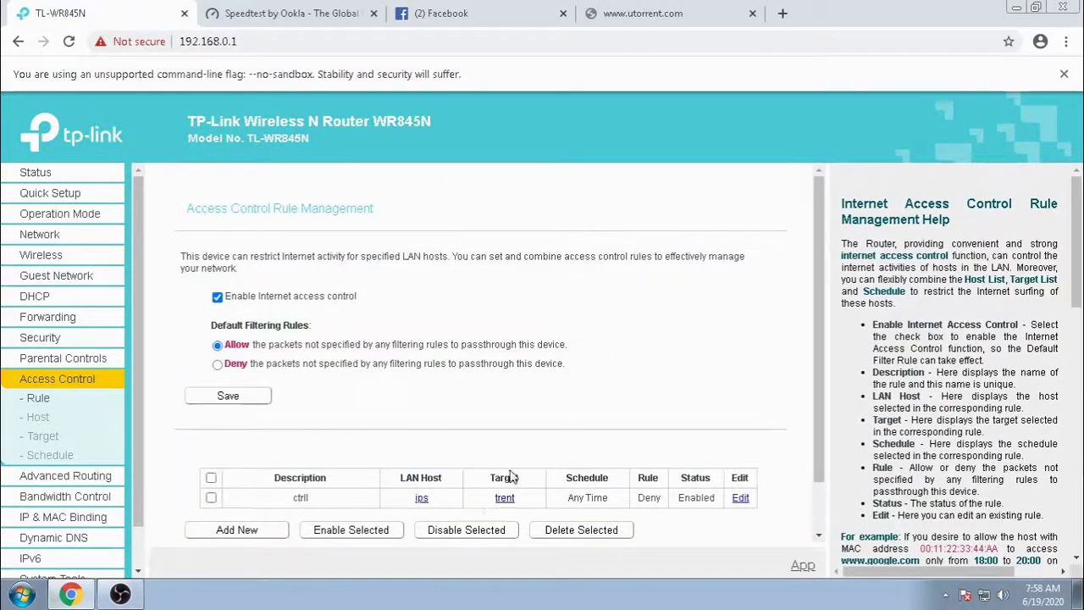
click(237, 528)
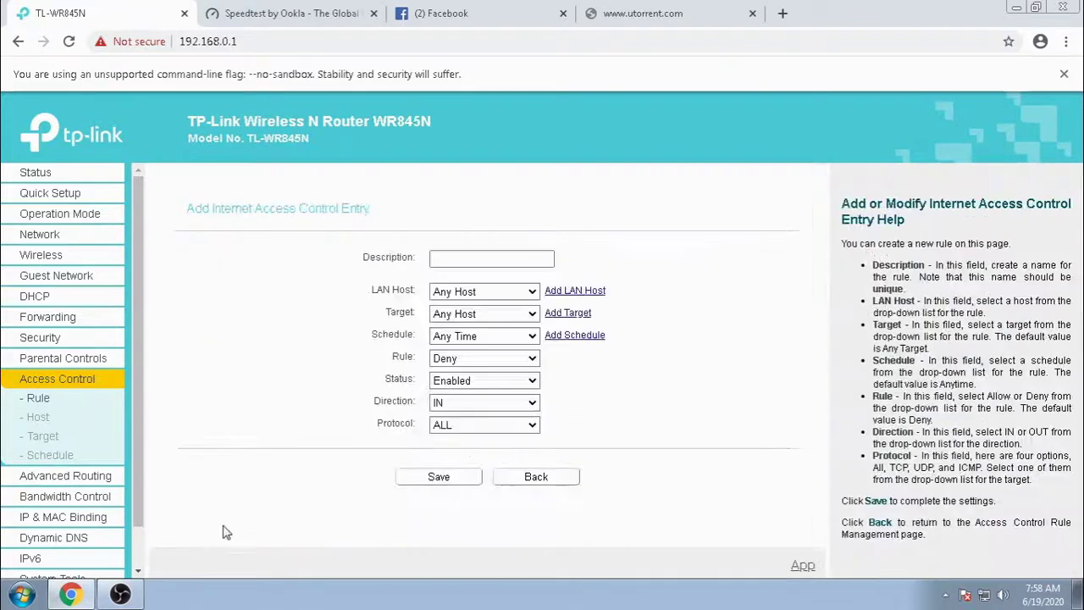
click(485, 292)
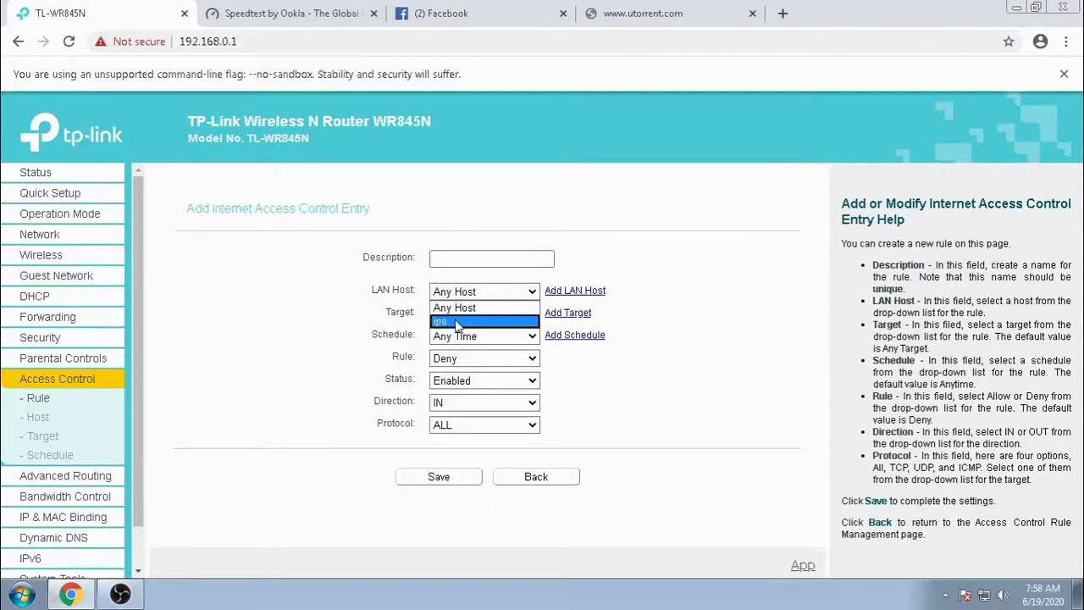
click(457, 321)
click(458, 315)
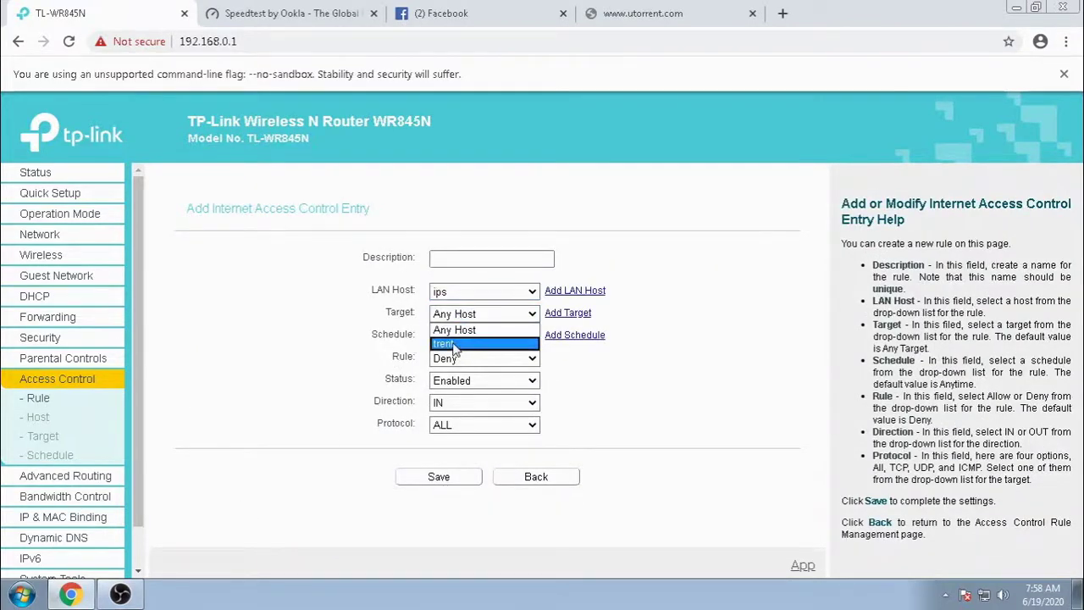
click(456, 344)
click(455, 340)
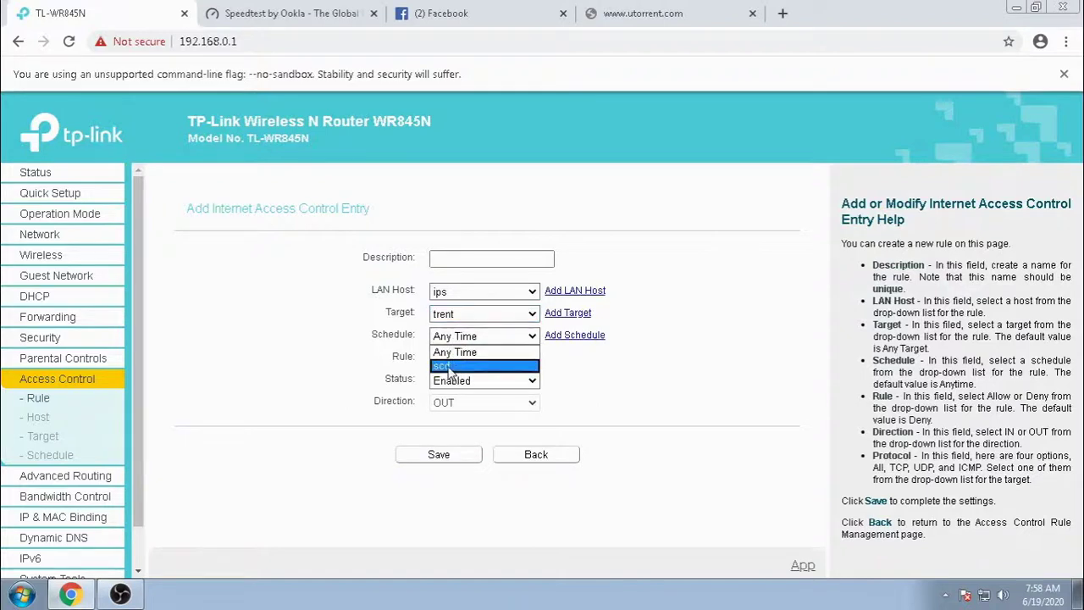
click(452, 366)
click(451, 360)
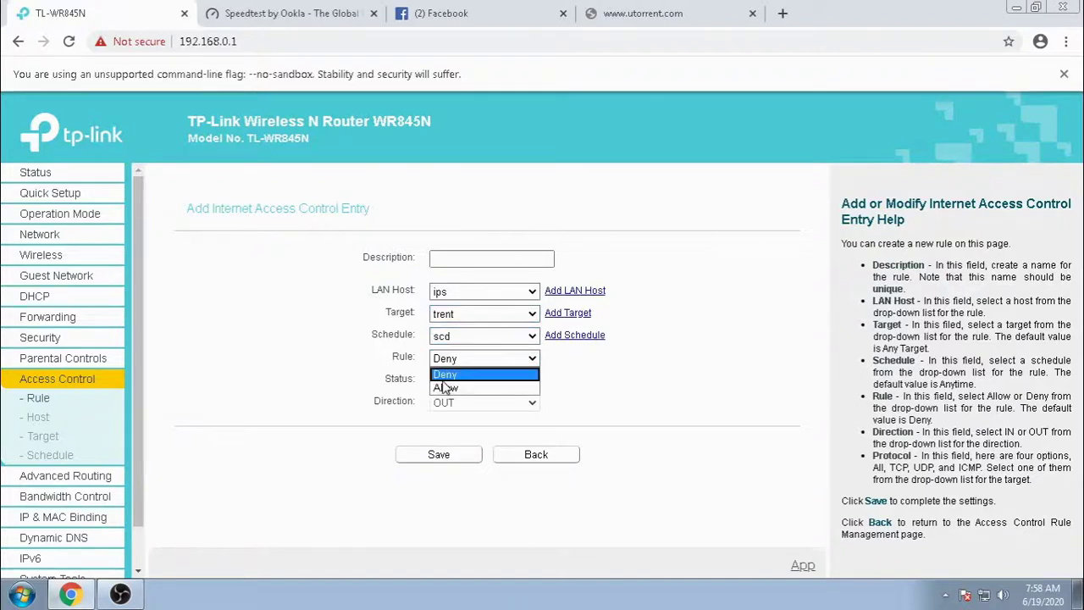
click(447, 373)
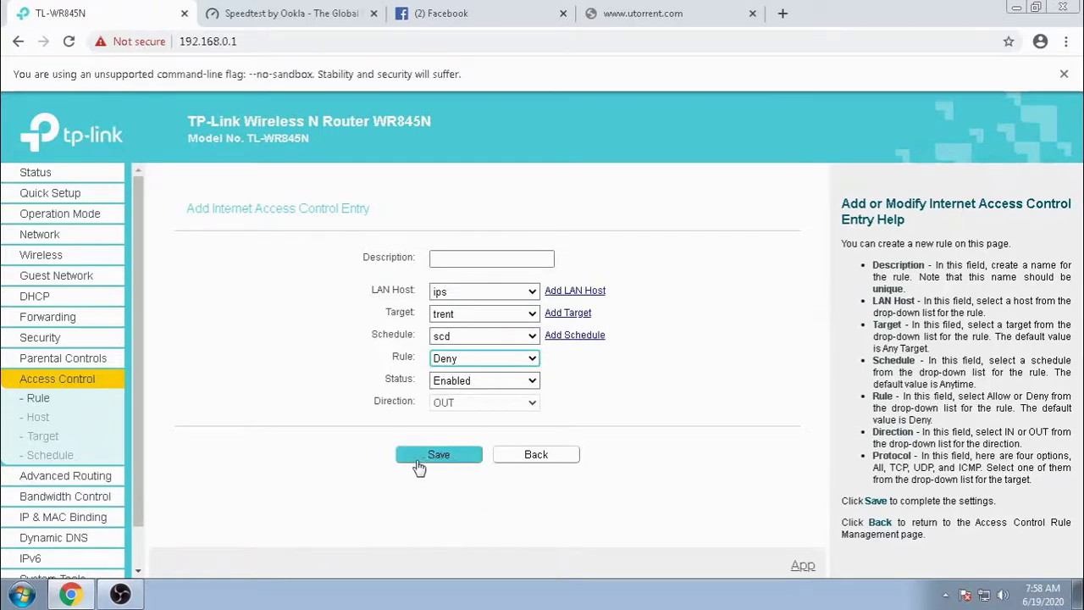
click(38, 399)
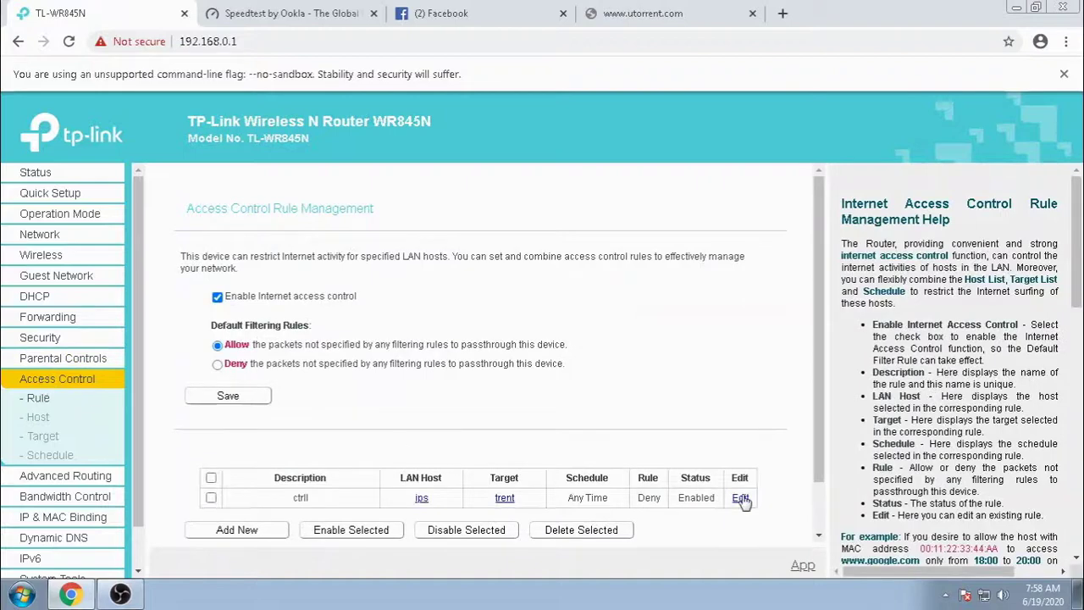
click(741, 498)
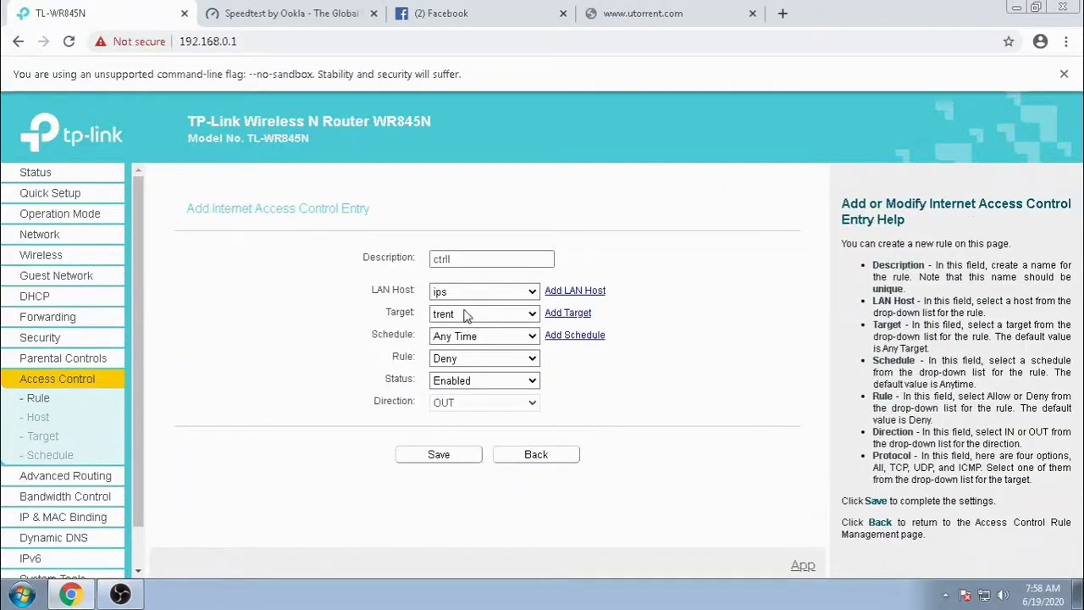
click(444, 457)
click(616, 17)
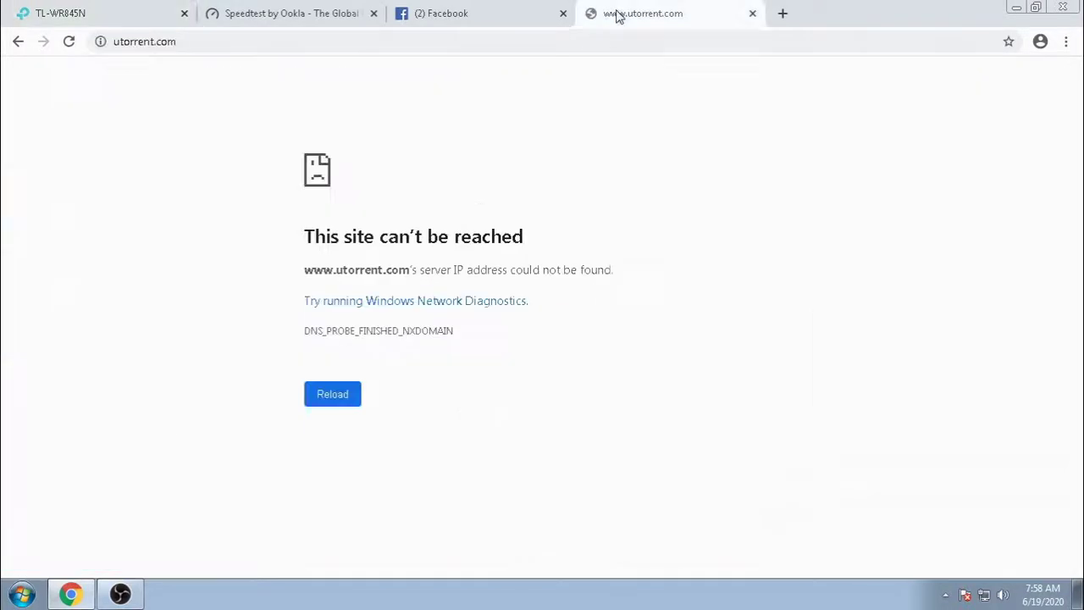
click(15, 46)
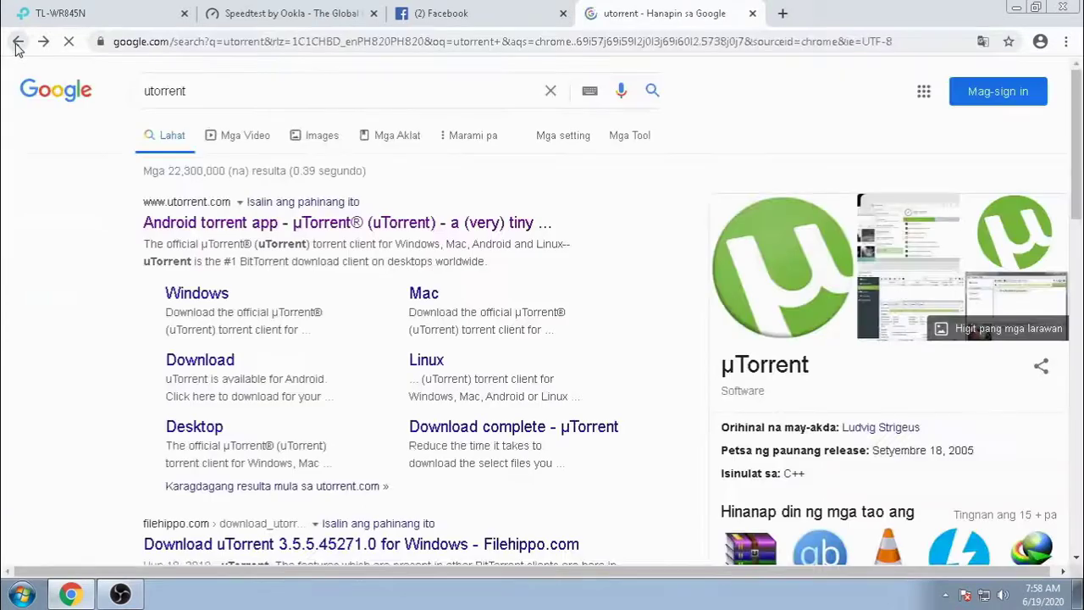
drag(191, 91, 93, 97)
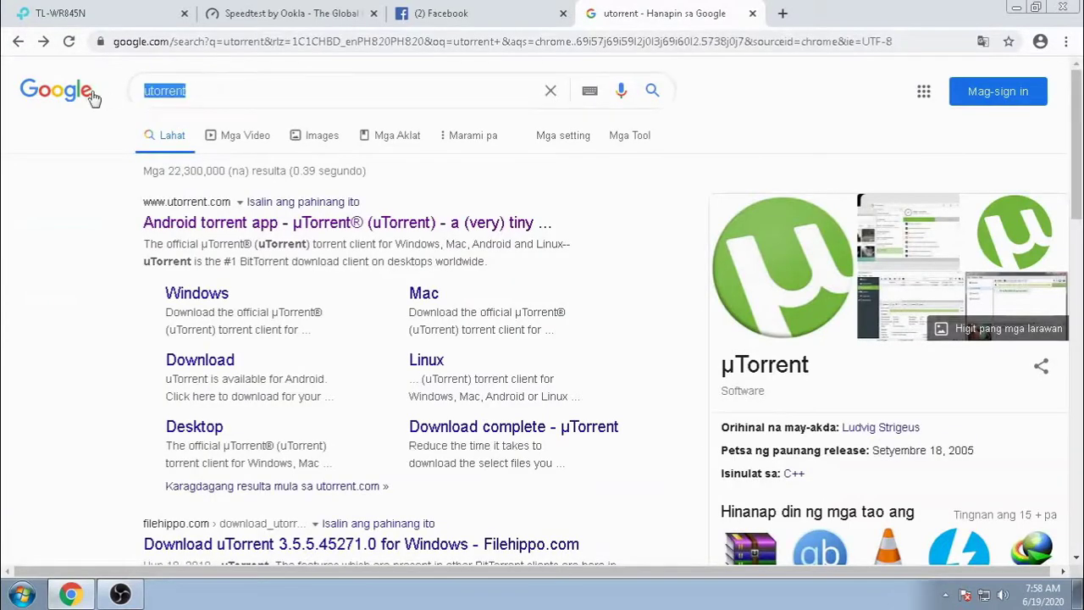
text(bit)
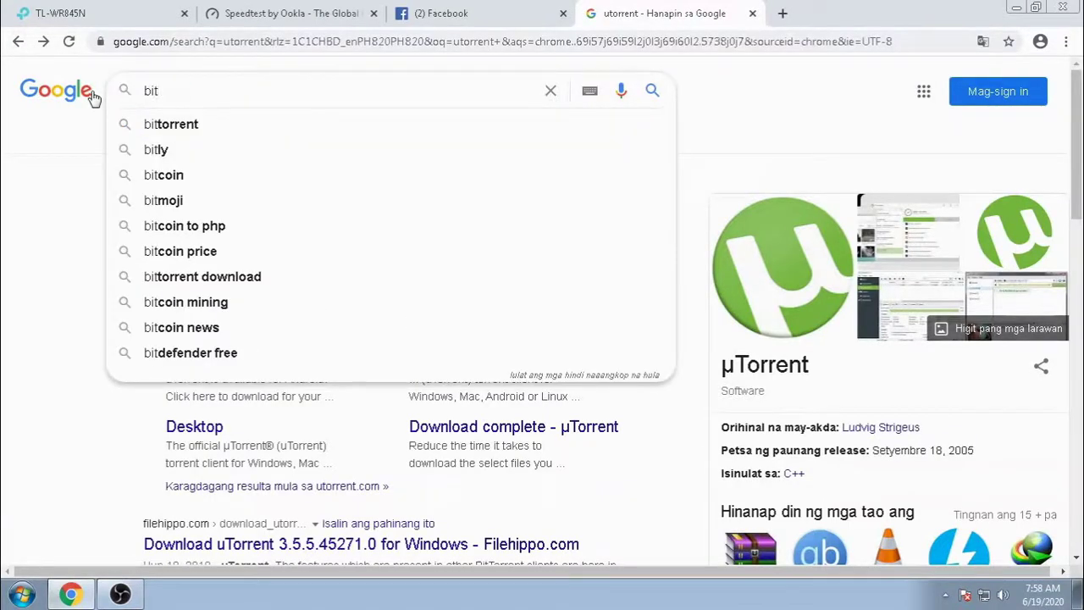
click(160, 127)
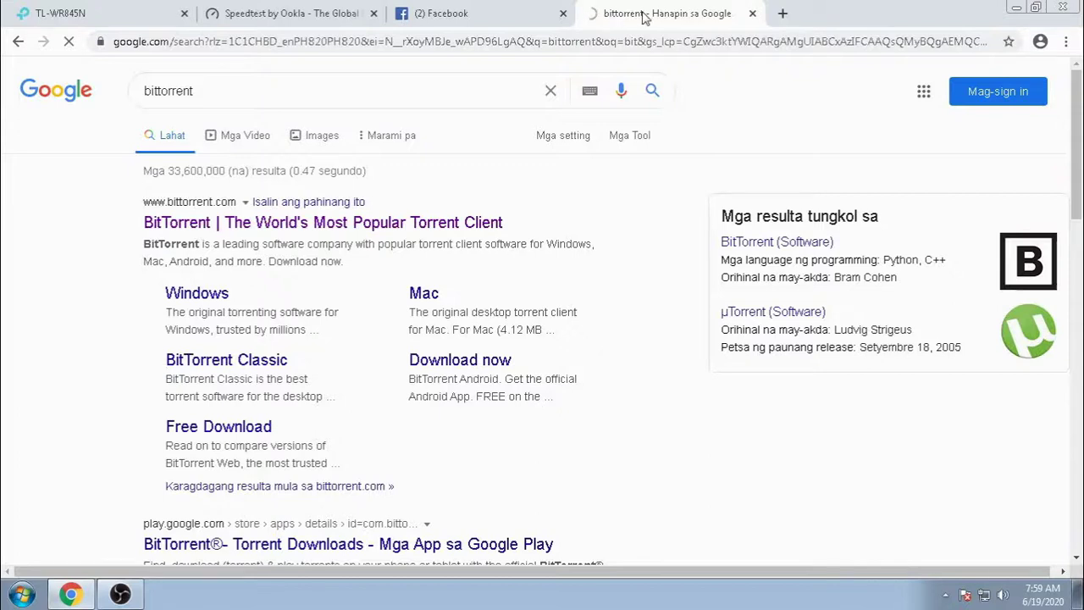
triple_click(432, 236)
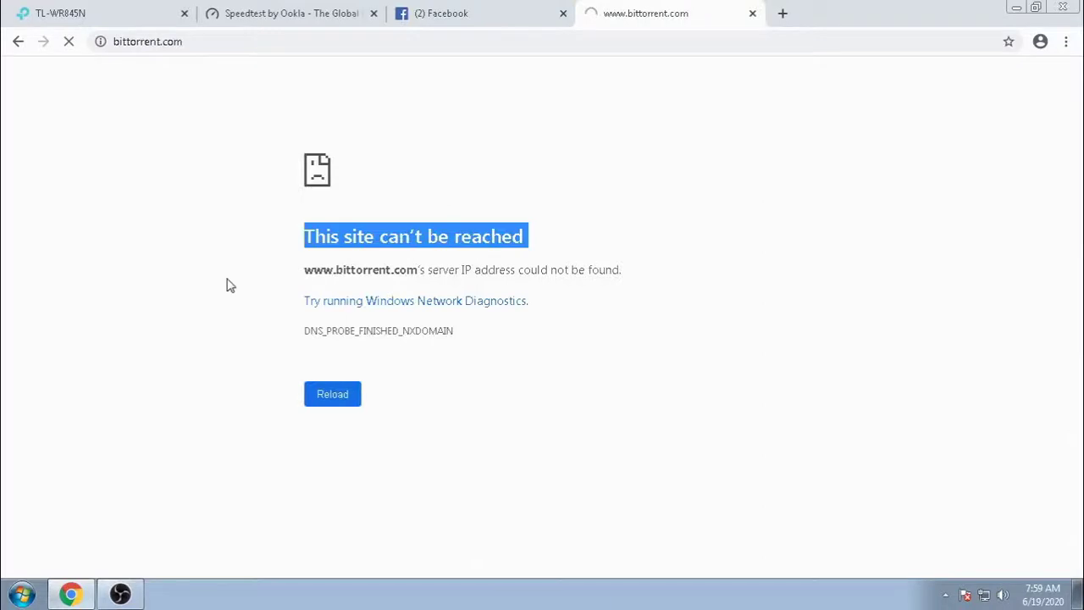
click(450, 262)
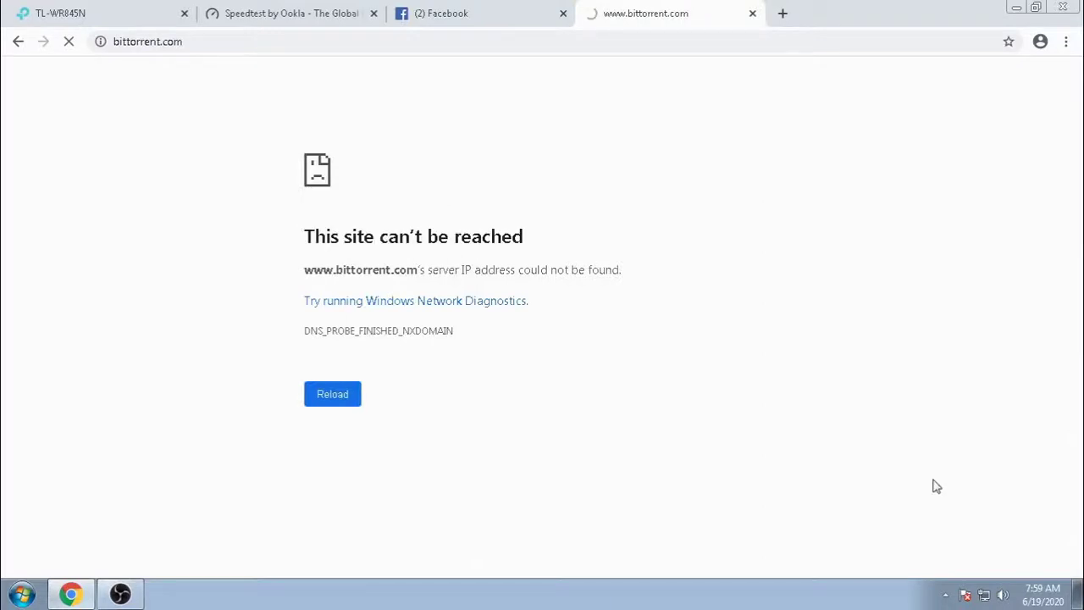